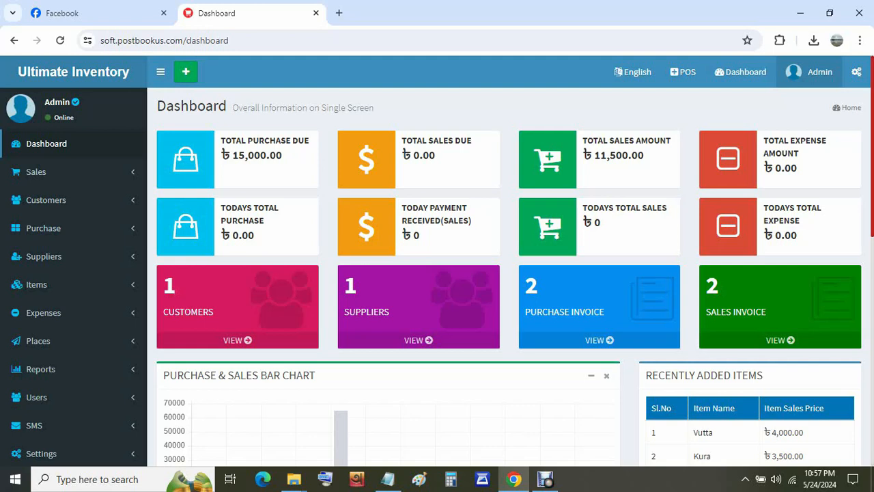
# - Open the POS selling screen, then return to the dashboard overview
pyautogui.click(682, 71)
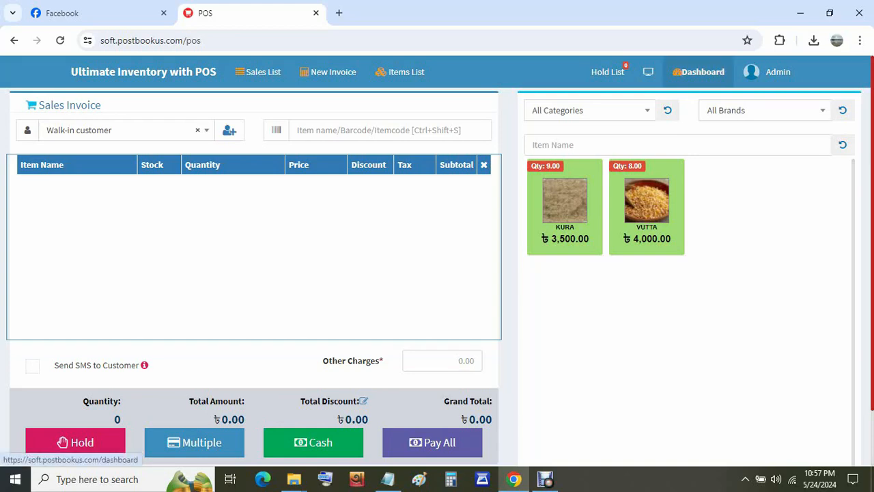
pyautogui.click(701, 74)
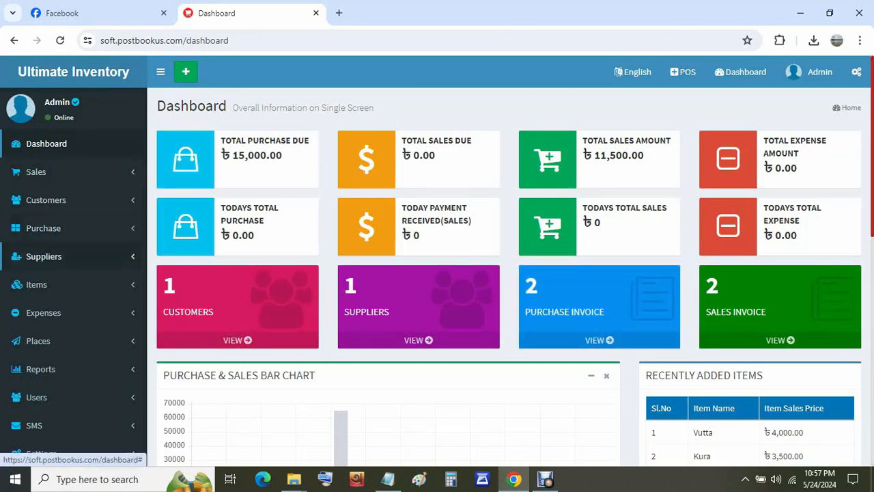
pyautogui.scroll(-1, 41, 253)
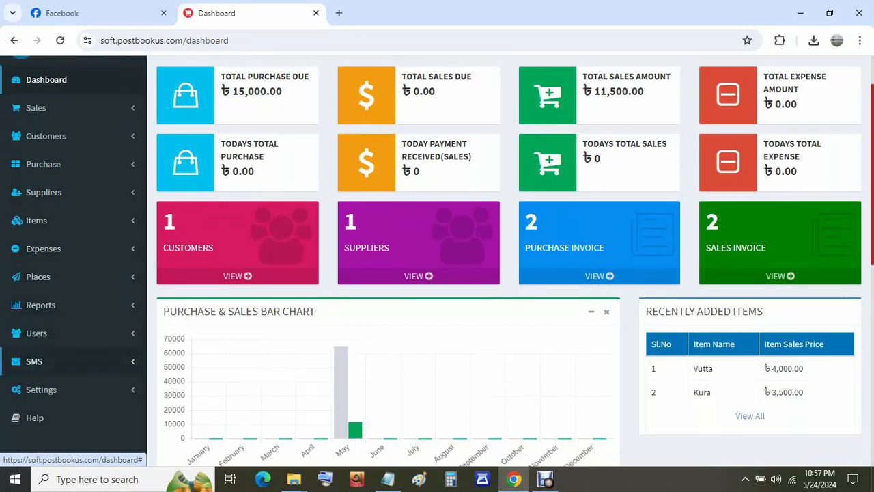
pyautogui.scroll(1, 437, 273)
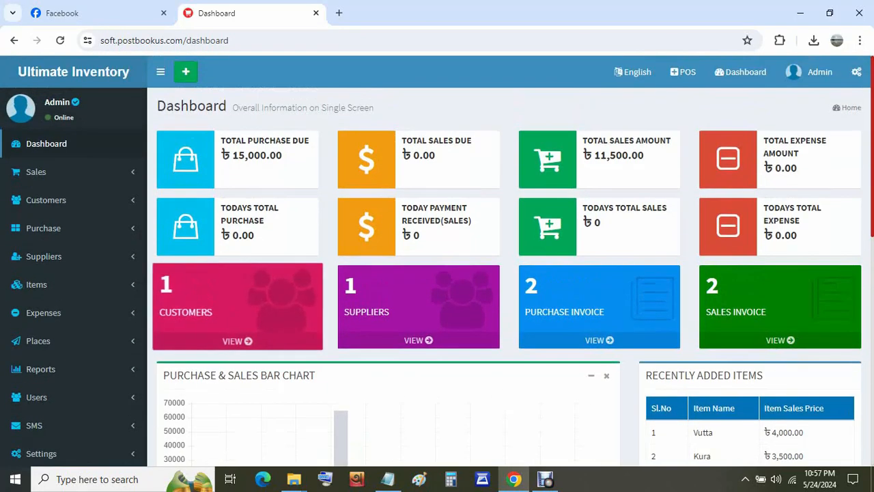
# - Sign out and sign back in with the saved username and account password
pyautogui.click(810, 72)
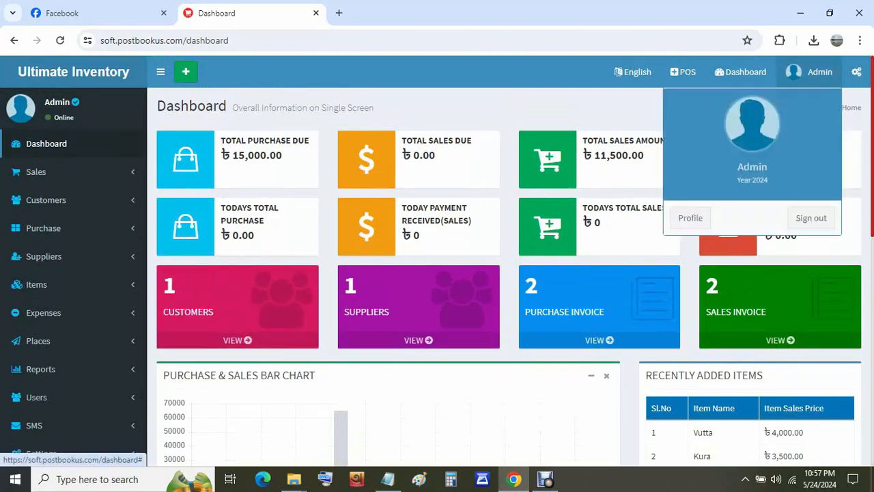
pyautogui.click(811, 218)
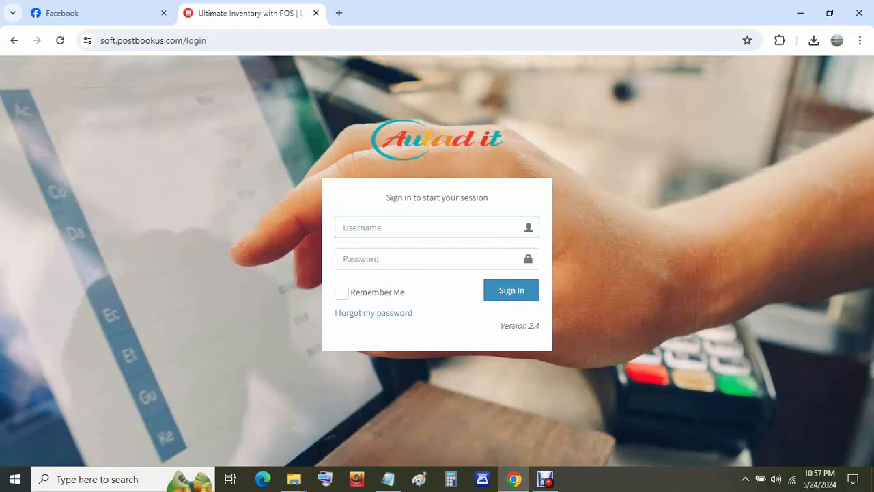
pyautogui.click(437, 228)
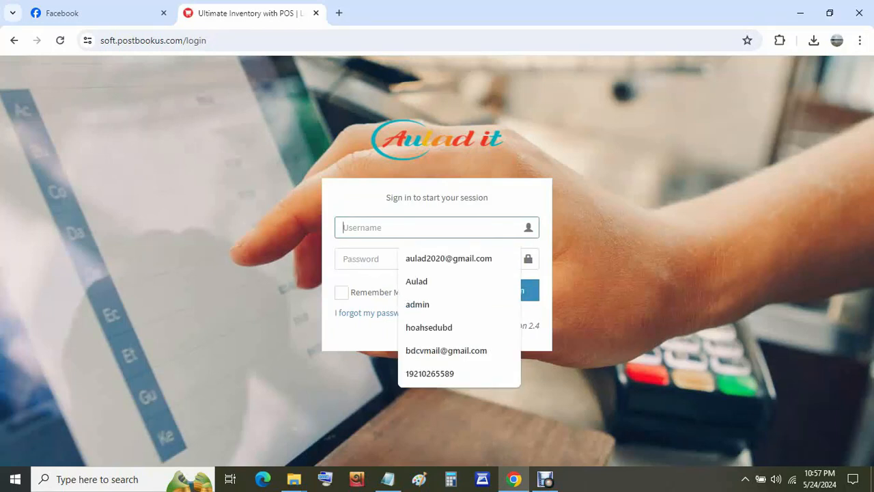
pyautogui.click(417, 304)
pyautogui.press('Tab')
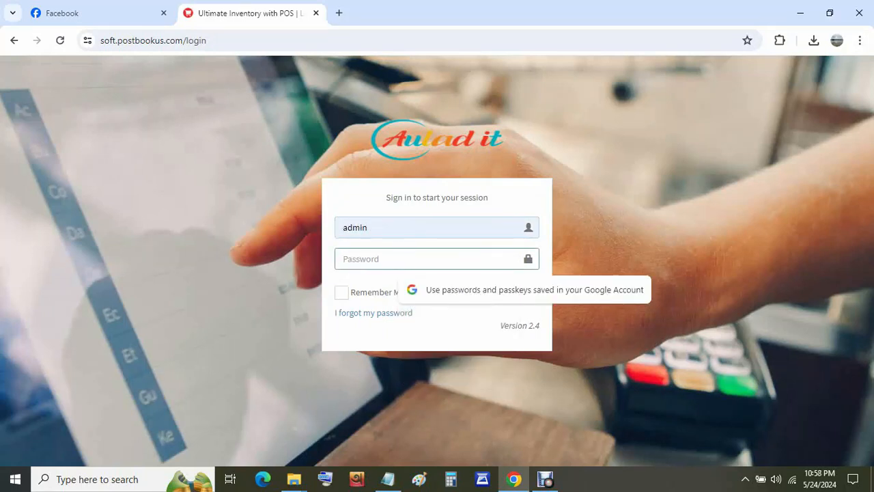
pyautogui.write('•••••••')
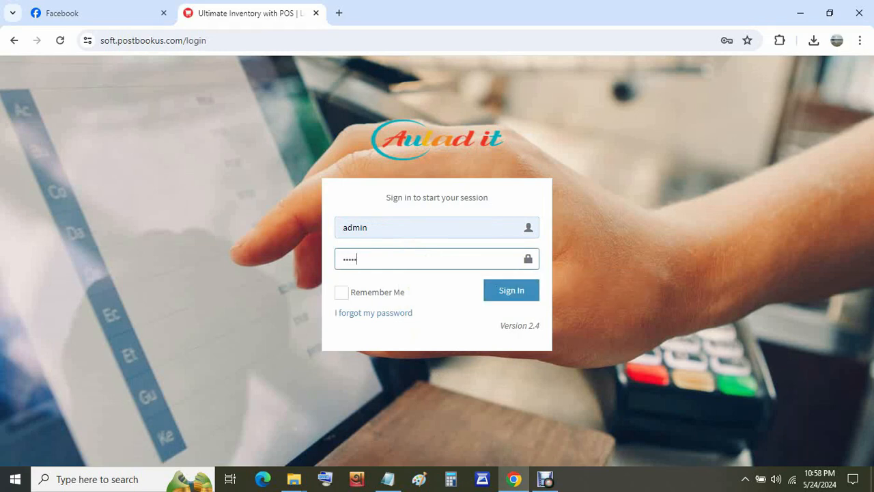
pyautogui.write('••')
pyautogui.press('Return')
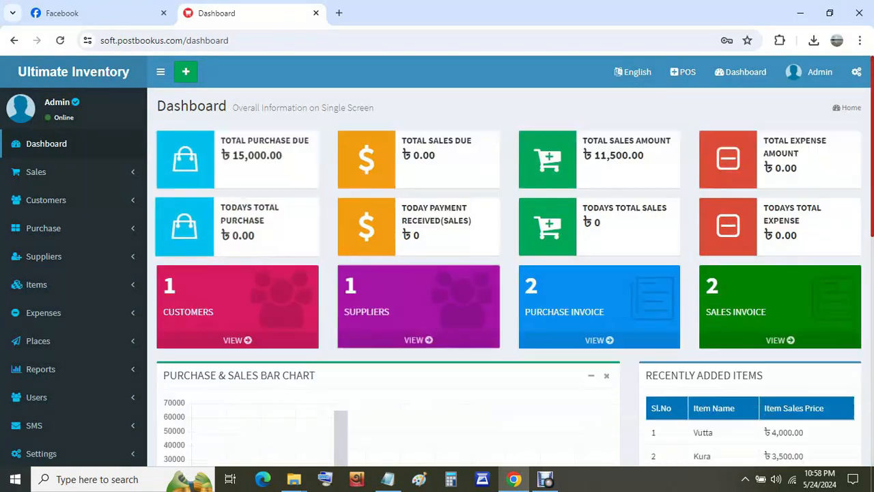
# - Expand Items in the sidebar and open the New Item form
pyautogui.scroll(-5, 437, 259)
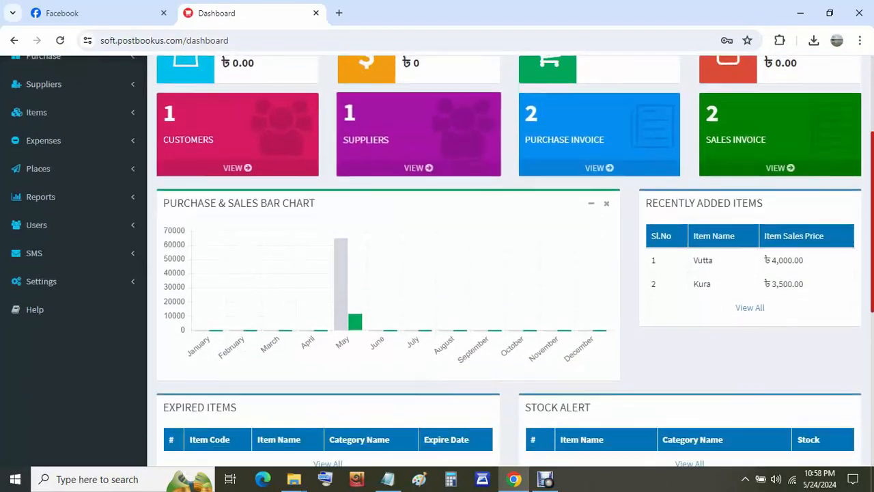
pyautogui.scroll(3, 457, 331)
pyautogui.scroll(-6, 457, 330)
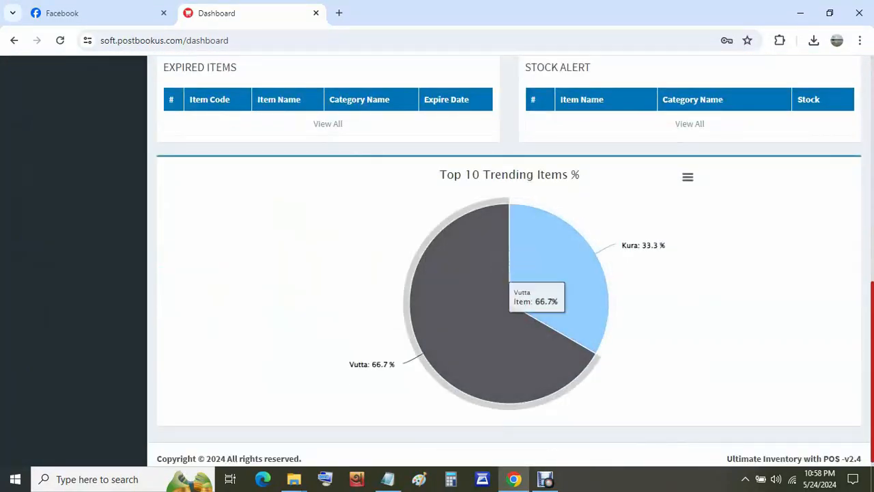
pyautogui.scroll(-1, 525, 341)
pyautogui.scroll(10, 519, 328)
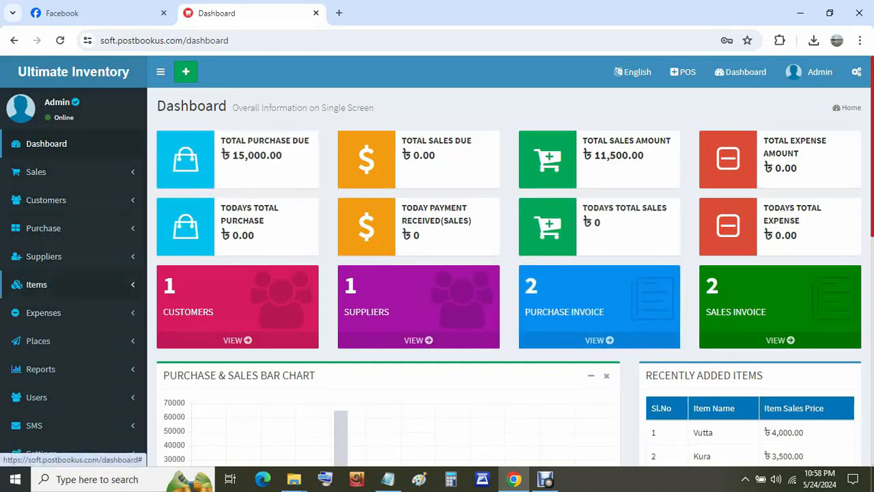
pyautogui.click(36, 284)
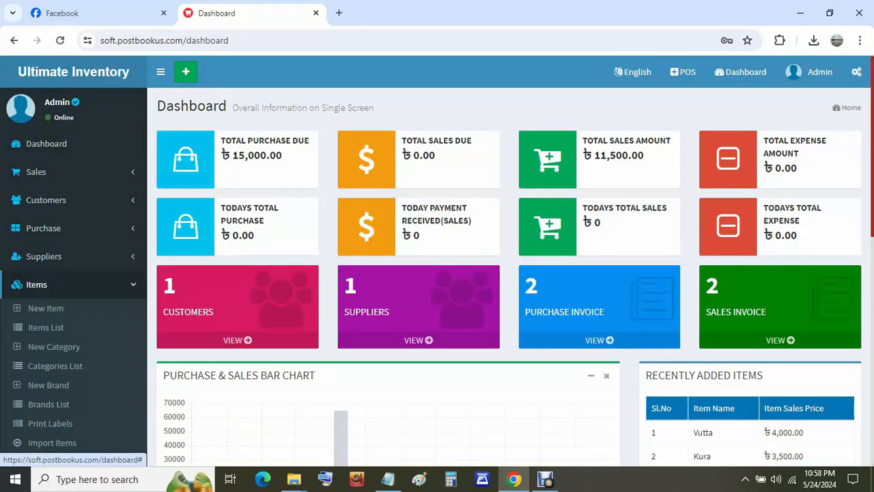
pyautogui.scroll(-3, 437, 273)
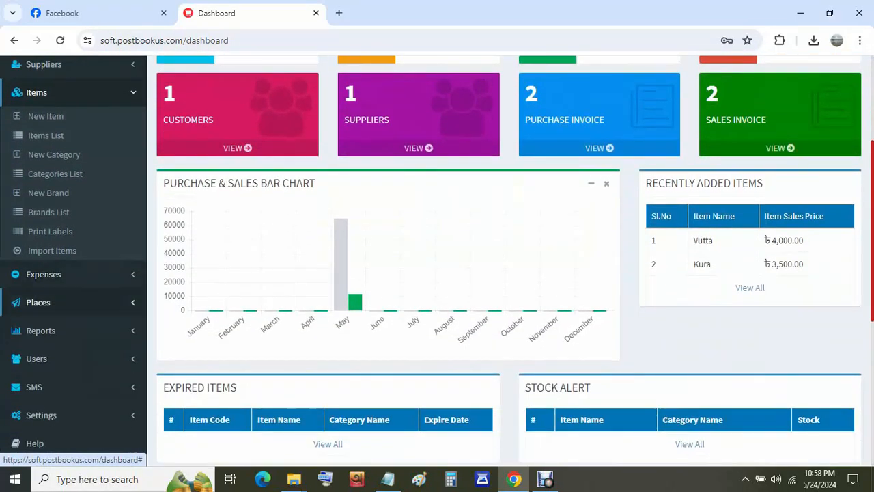
pyautogui.scroll(2, 437, 274)
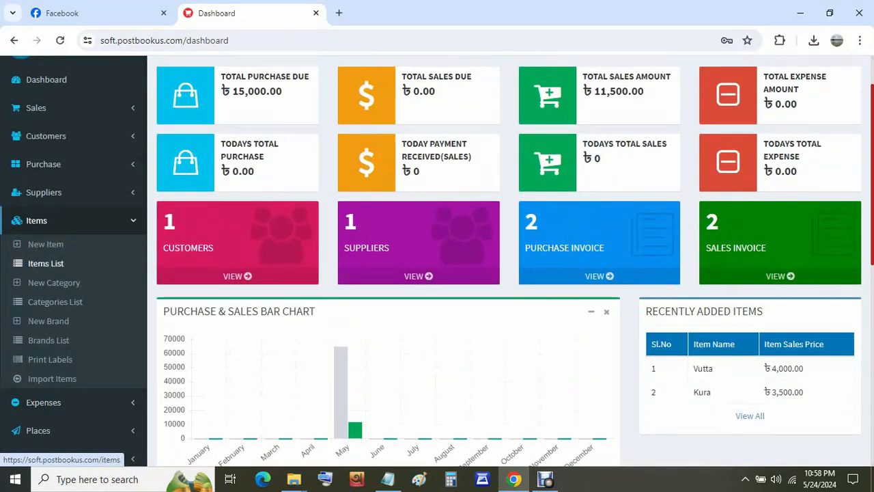
pyautogui.click(46, 244)
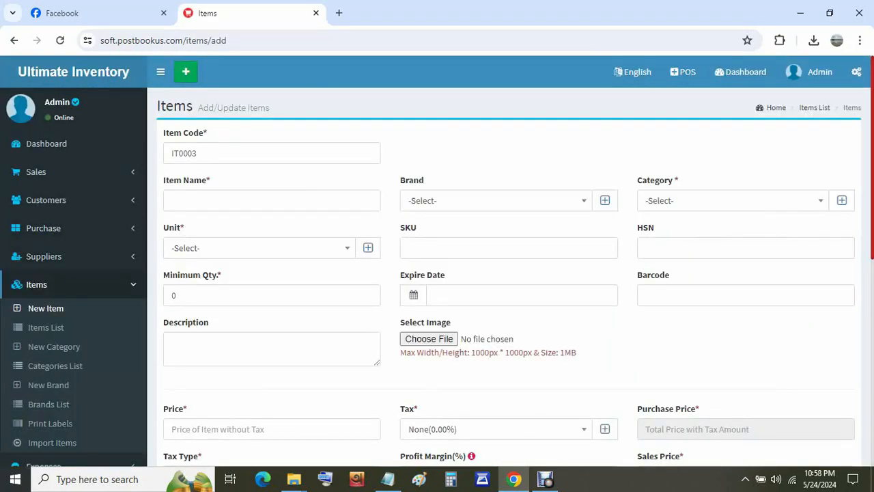
# - Enter 'mango juice' as the new item's name
pyautogui.click(272, 201)
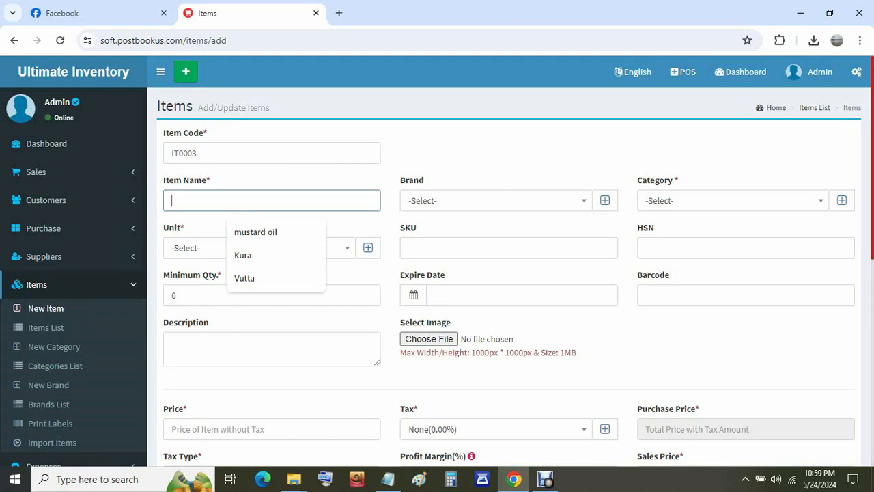
pyautogui.write('mang')
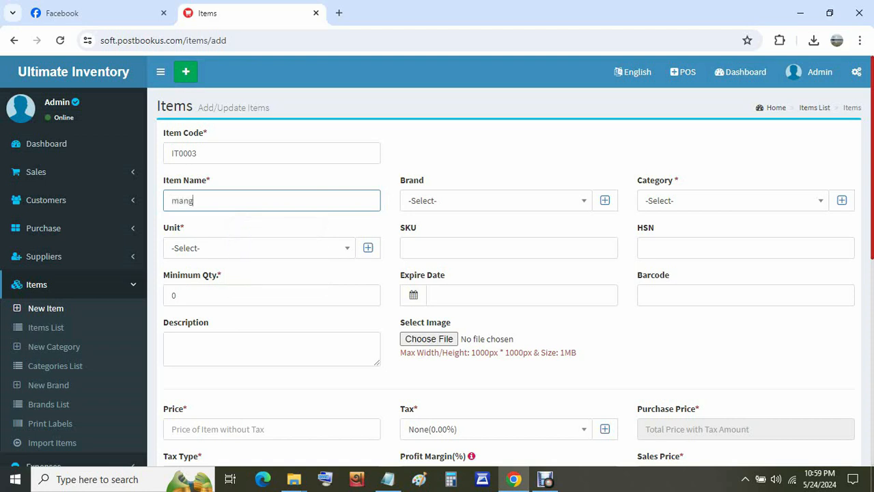
pyautogui.write('o juice')
# - Create the new brand 'pran' and assign it to the item
pyautogui.click(605, 200)
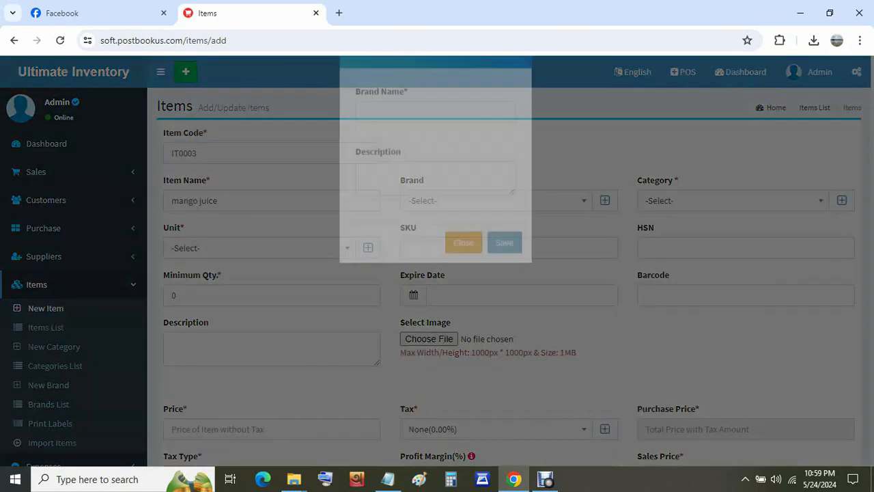
pyautogui.write('pran')
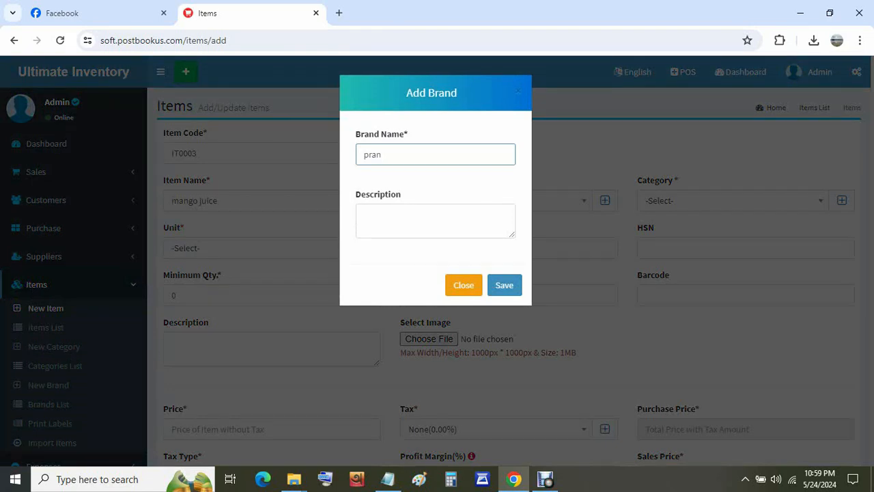
pyautogui.click(505, 285)
pyautogui.click(494, 121)
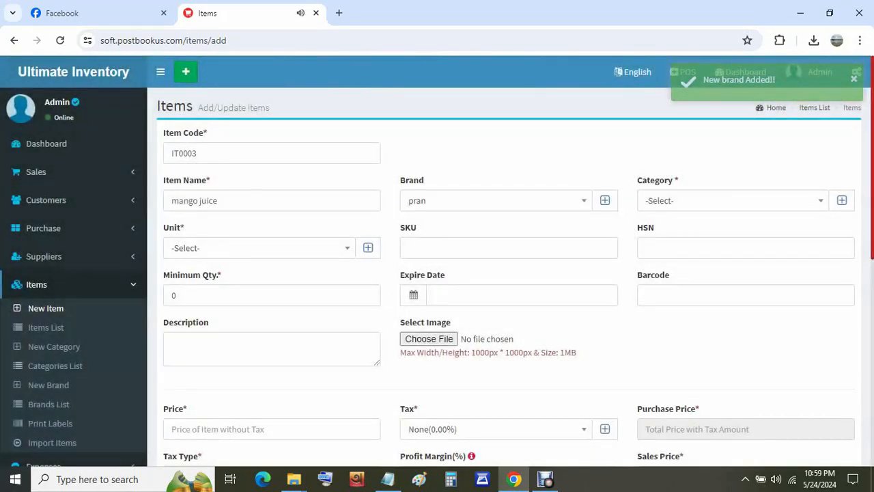
# - Set the item's unit to Packets
pyautogui.click(259, 248)
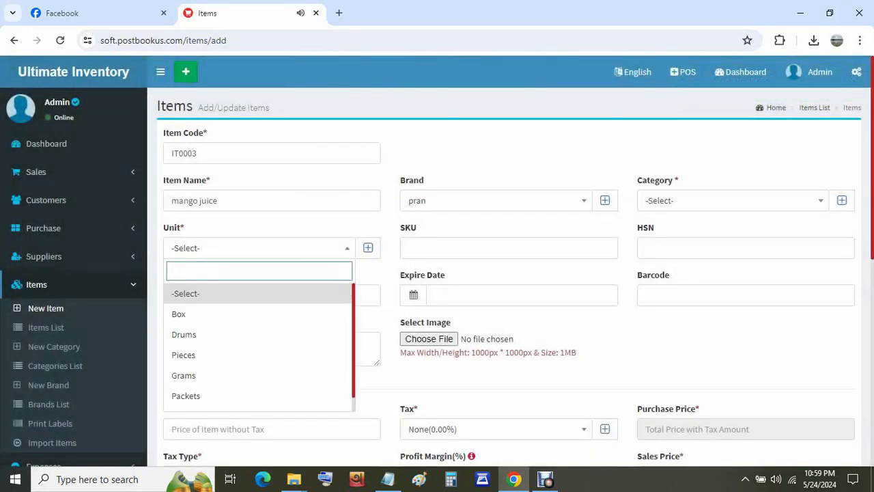
pyautogui.scroll(-1, 259, 339)
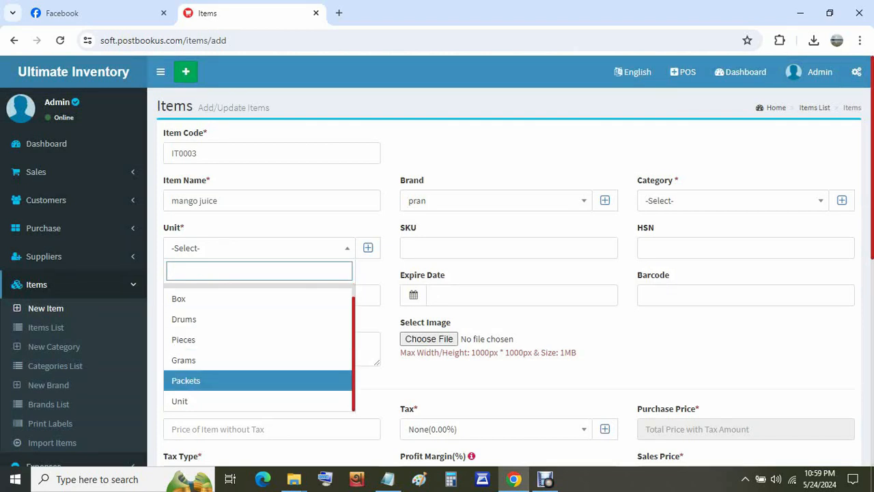
pyautogui.click(259, 380)
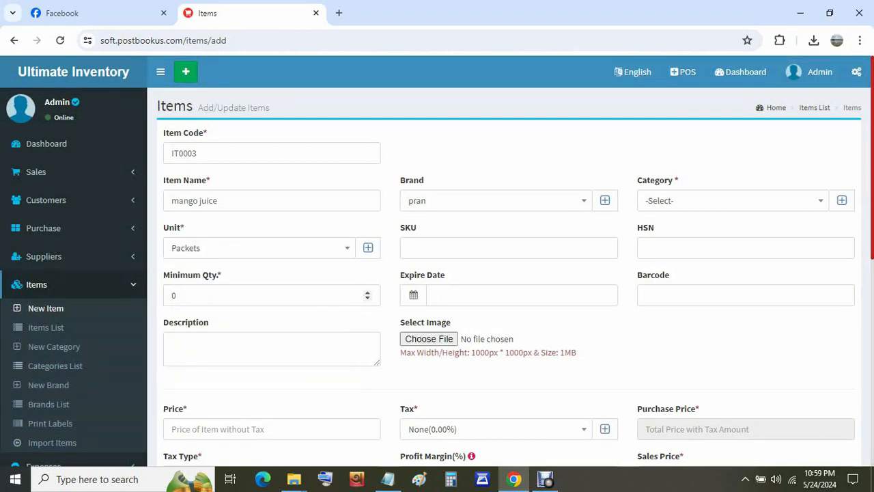
pyautogui.click(259, 295)
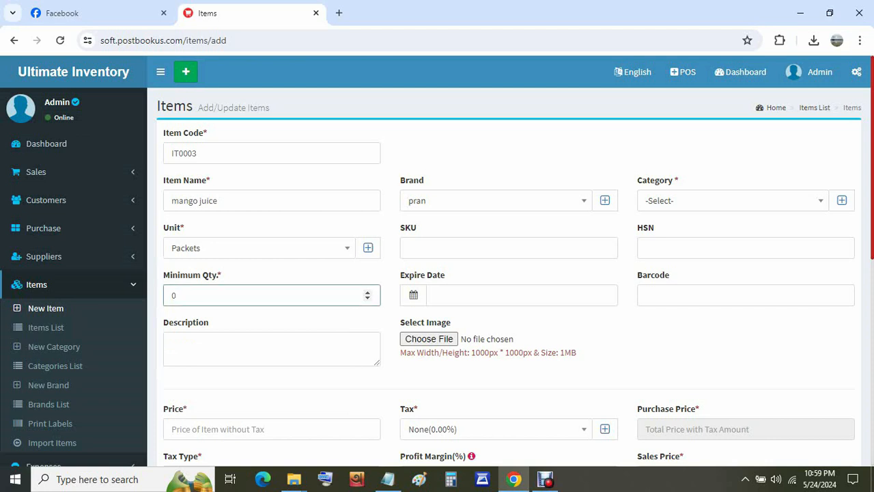
pyautogui.click(260, 348)
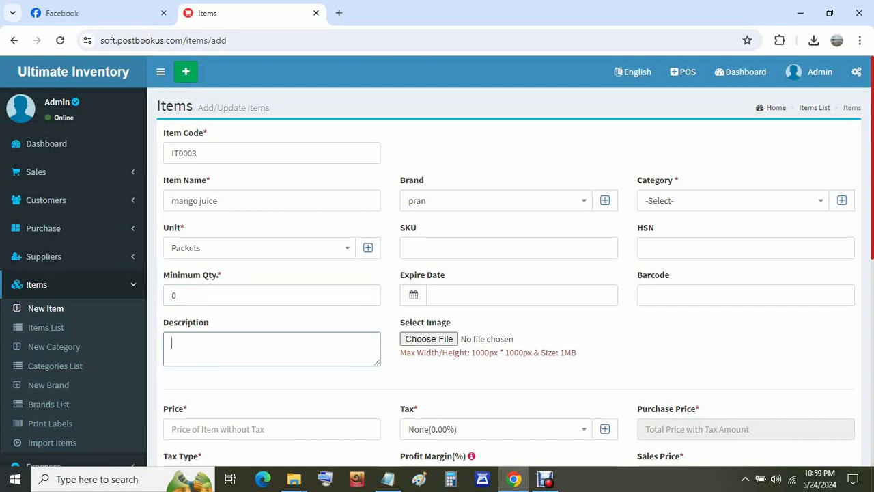
pyautogui.click(732, 201)
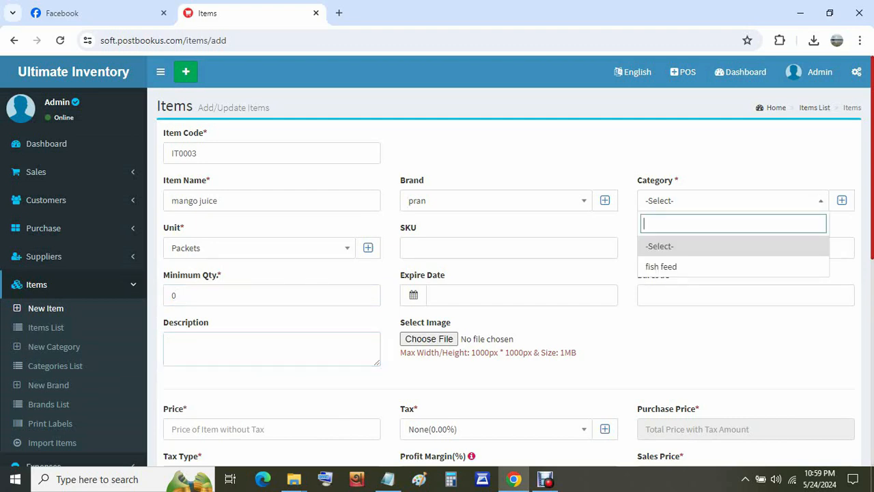
# - Create and assign the new category 'juice', and enter barcode 12345678
pyautogui.click(842, 200)
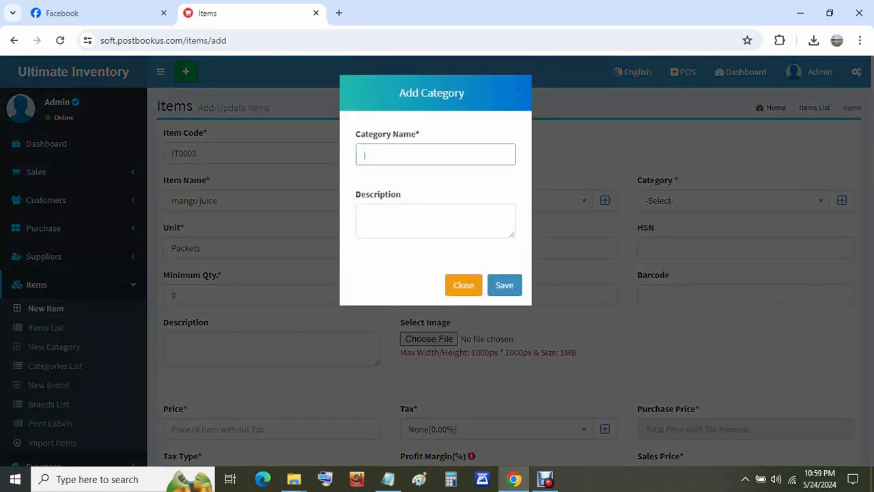
pyautogui.write('juice')
pyautogui.click(505, 284)
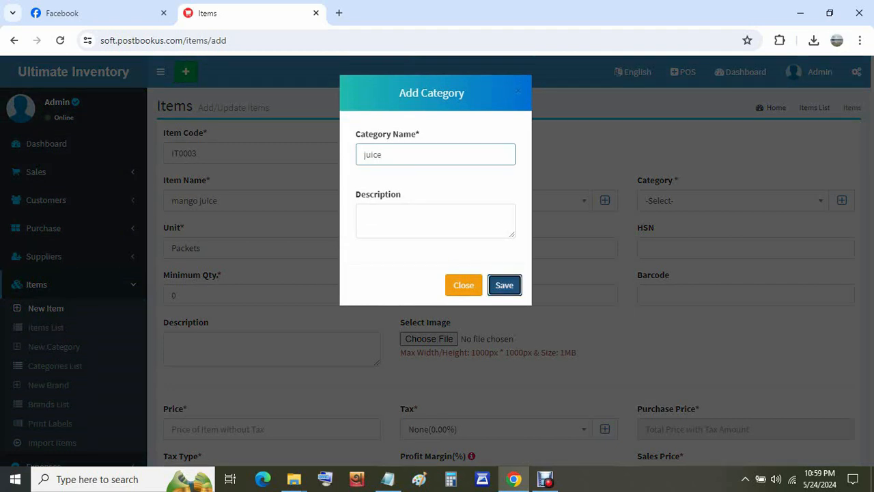
pyautogui.click(494, 121)
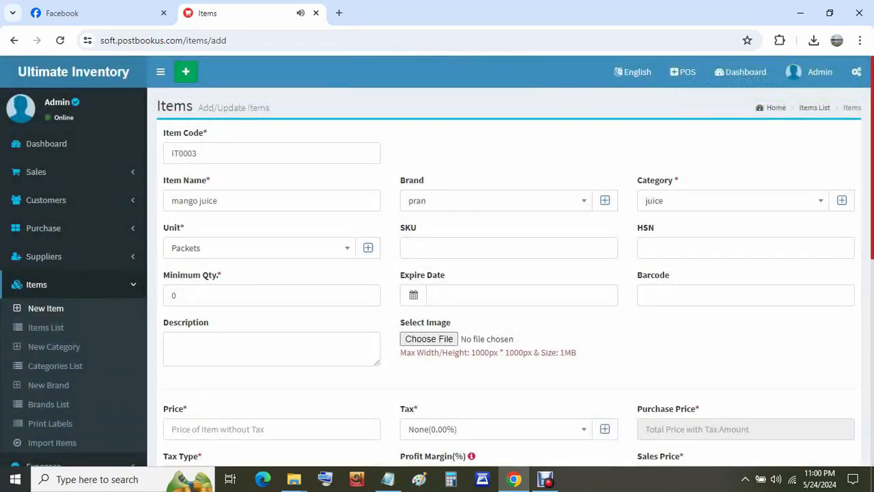
pyautogui.click(745, 295)
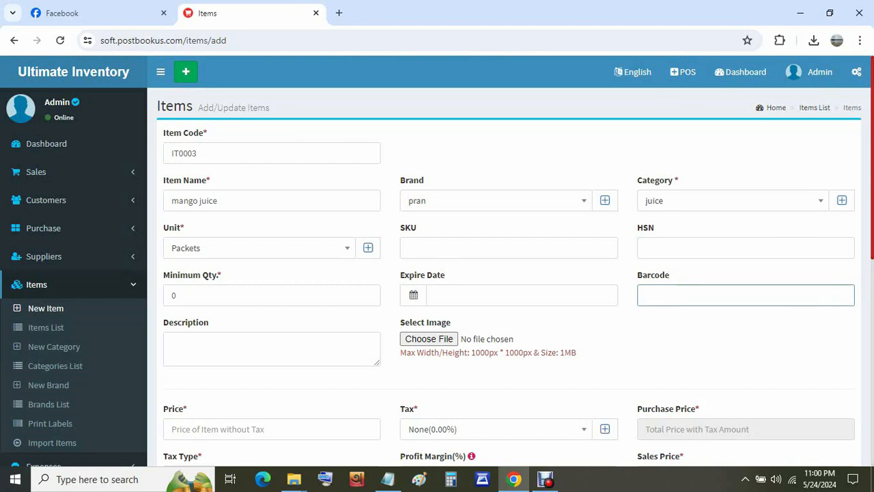
pyautogui.write('12345678')
# - Search Google for 'pran juice' and preview the PRAN Mango Fruit Drink image
pyautogui.click(339, 13)
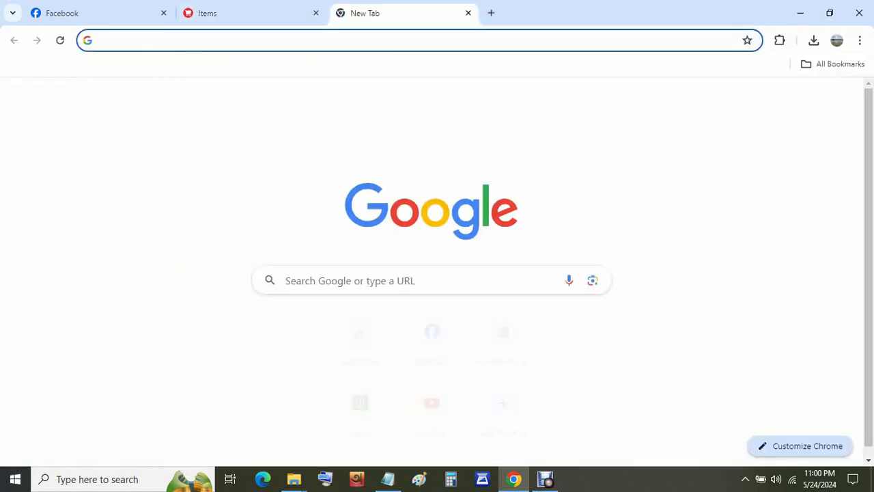
pyautogui.write('g')
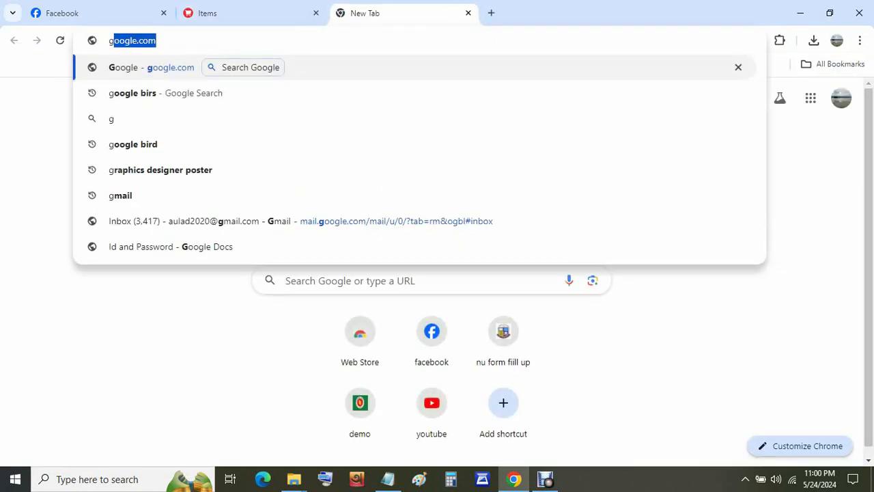
pyautogui.press('Return')
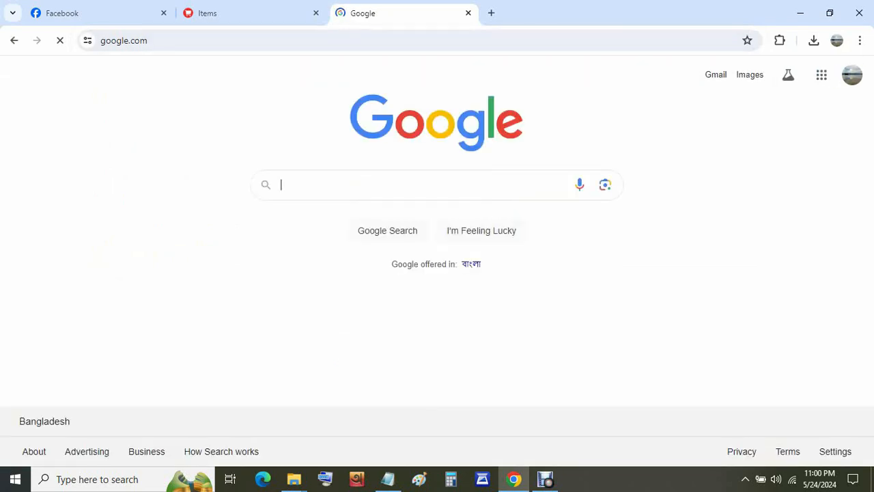
pyautogui.write('pran ')
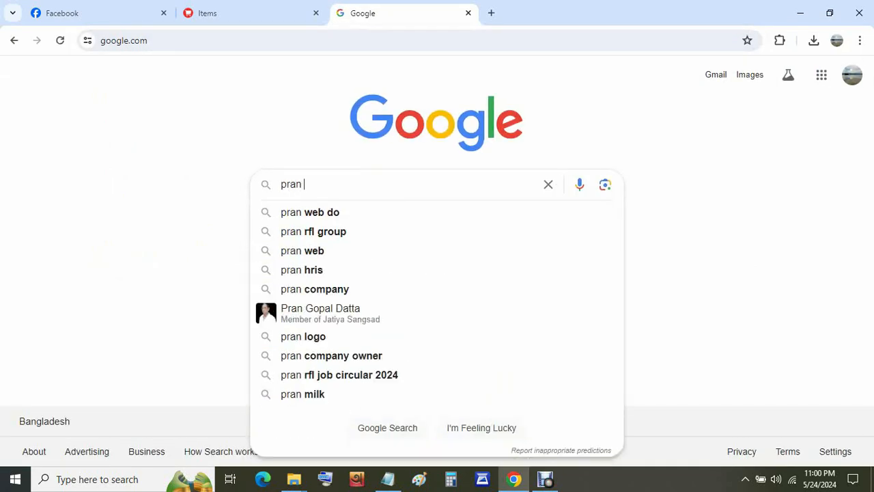
pyautogui.write('juice')
pyautogui.press('Return')
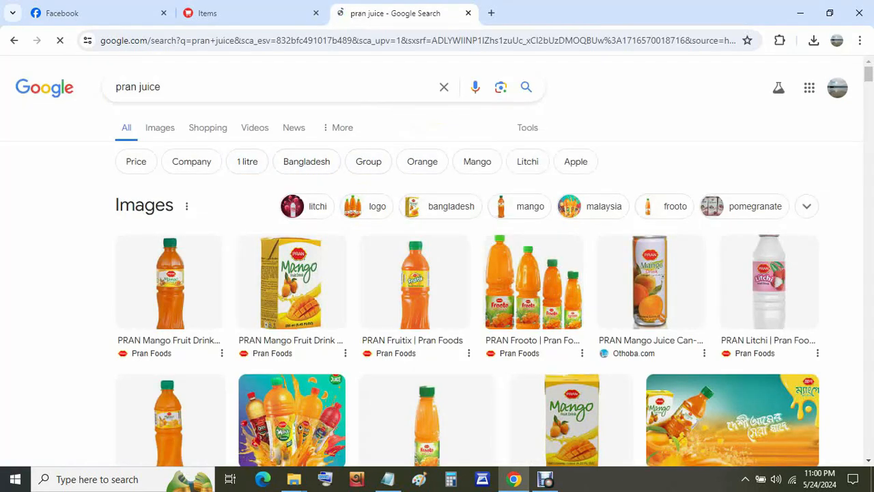
pyautogui.click(169, 282)
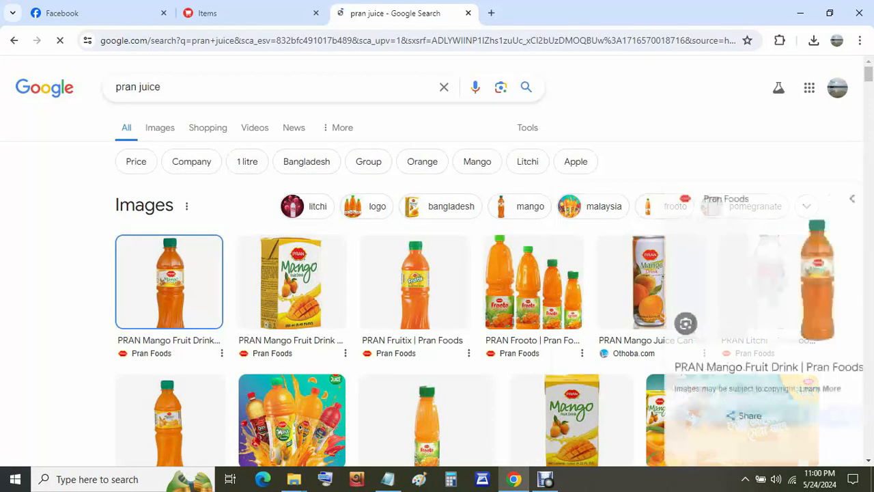
# - Save the full-size mango bottle image to the Desktop as mango_juice_500ml.png
pyautogui.rightClick(704, 232)
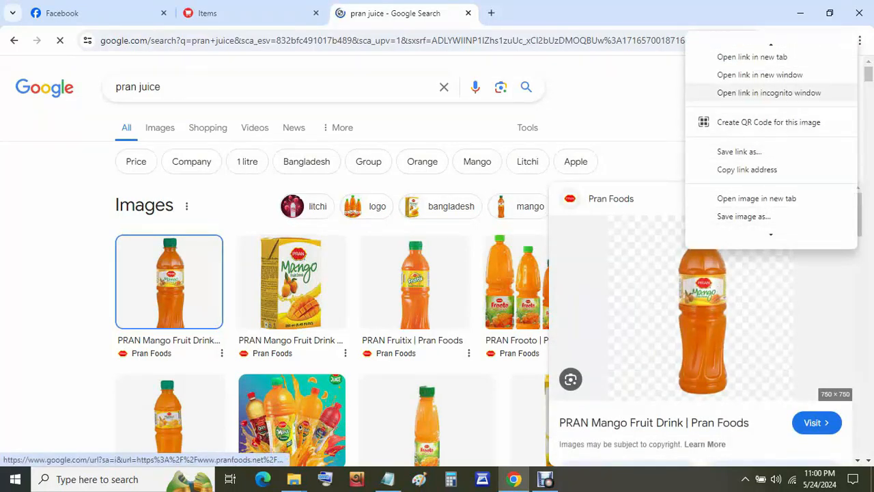
pyautogui.click(723, 197)
pyautogui.click(553, 13)
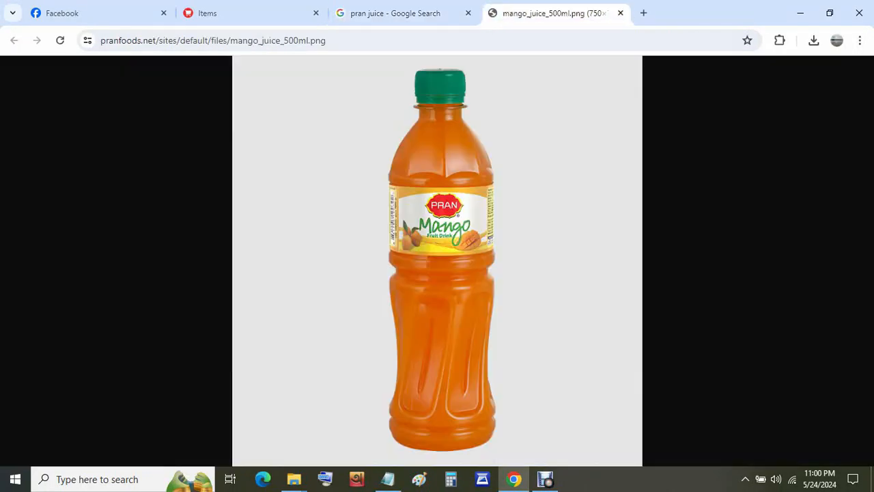
pyautogui.rightClick(429, 207)
pyautogui.click(478, 243)
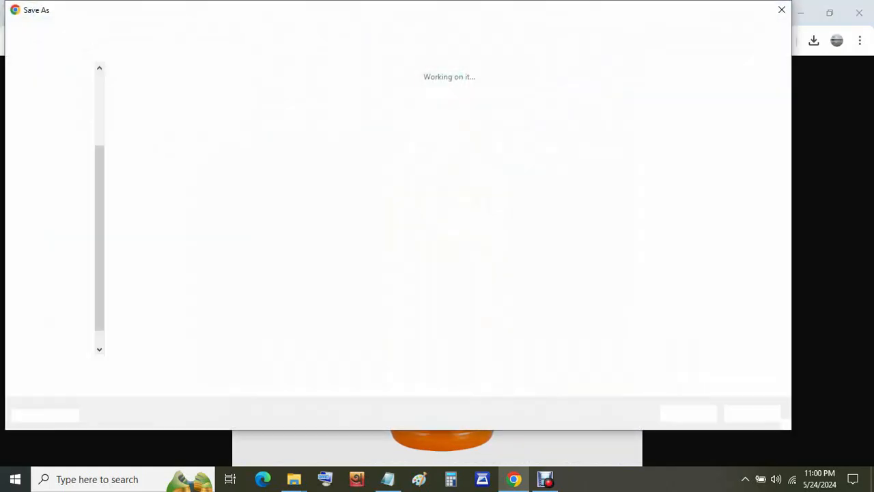
pyautogui.click(52, 96)
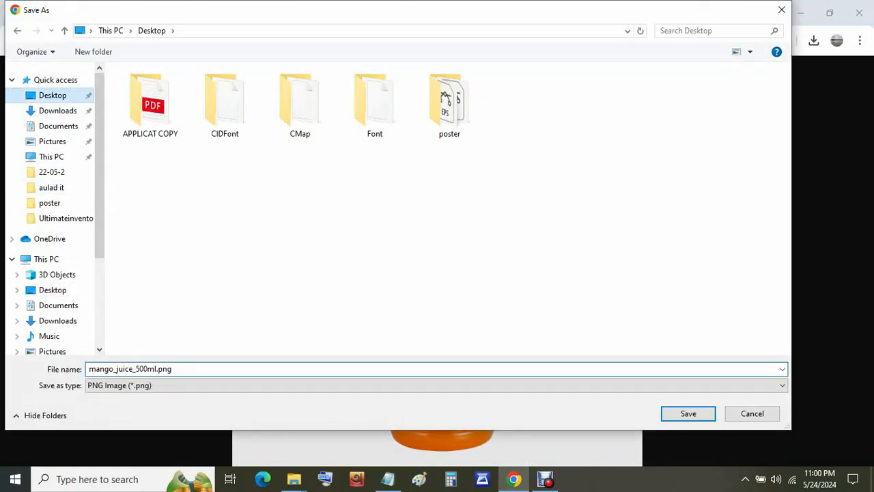
pyautogui.press('Return')
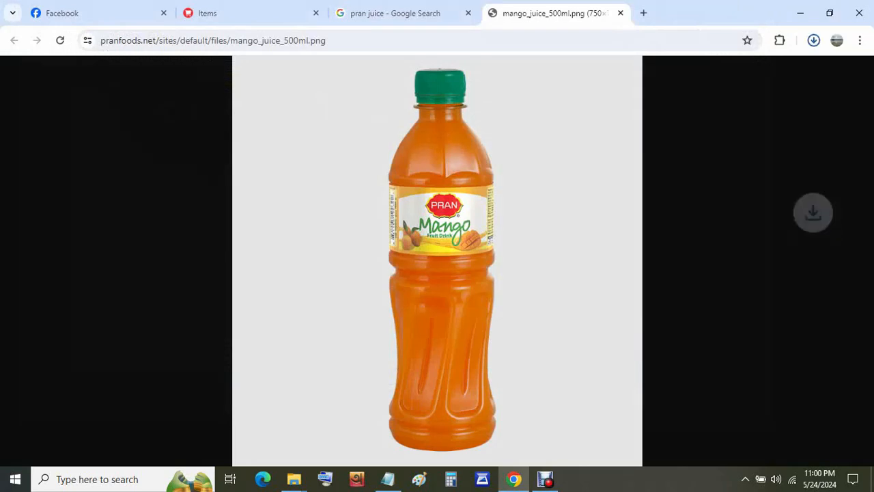
pyautogui.click(245, 13)
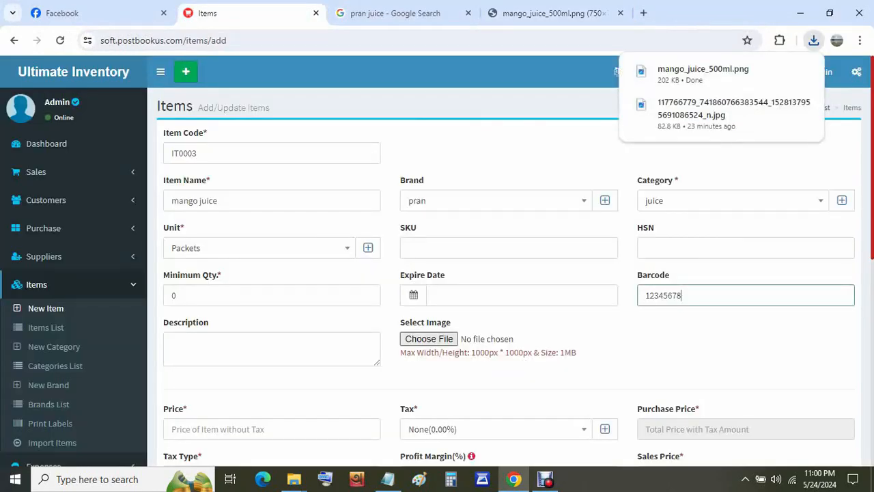
pyautogui.click(428, 339)
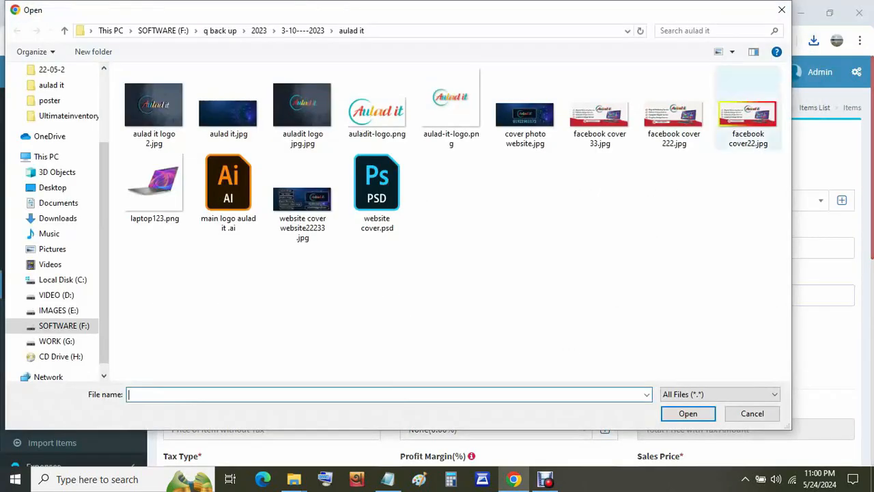
# - Attach mango_juice_500ml.png from the Desktop as the item image
pyautogui.scroll(5, 55, 205)
pyautogui.click(52, 68)
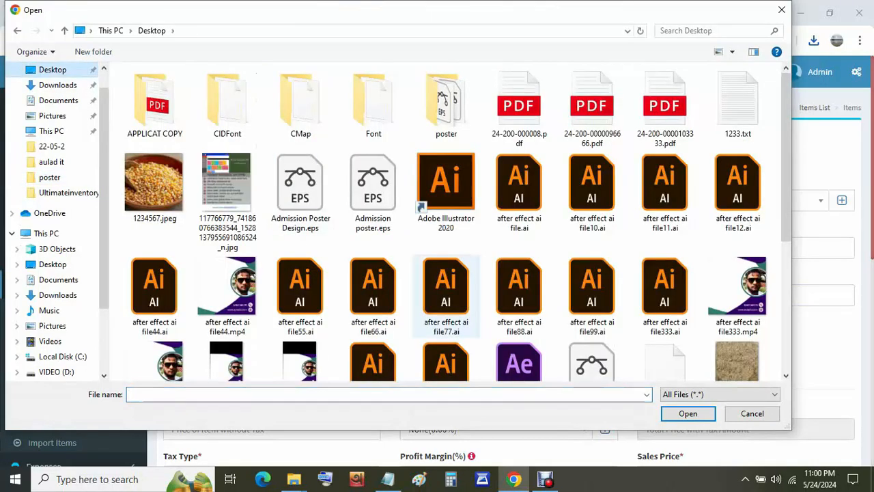
pyautogui.scroll(-10, 445, 315)
pyautogui.doubleClick(519, 212)
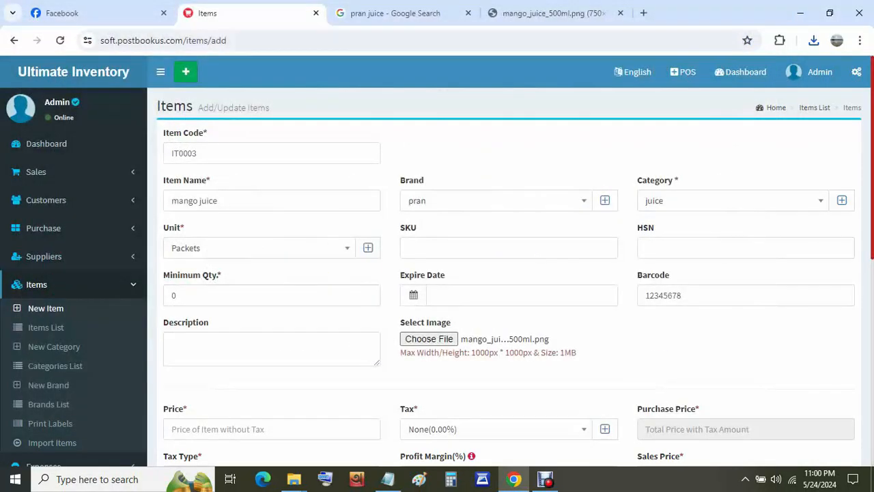
pyautogui.scroll(-3, 506, 274)
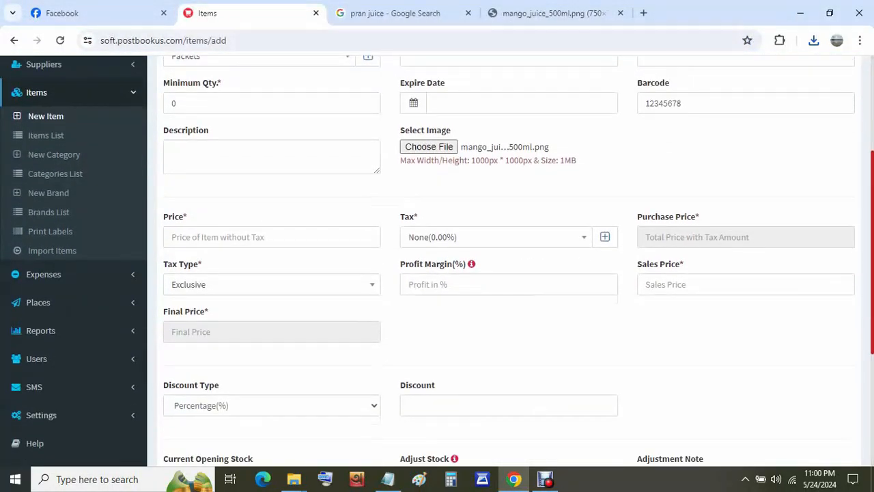
pyautogui.scroll(2, 506, 273)
pyautogui.scroll(-2, 506, 273)
# - Set price 80 and sales price 100, giving a 25% profit margin
pyautogui.click(272, 237)
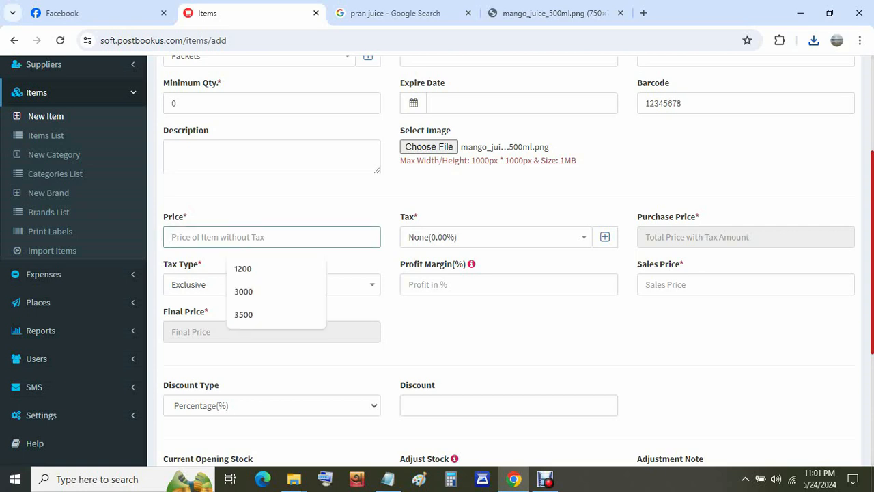
pyautogui.write('80')
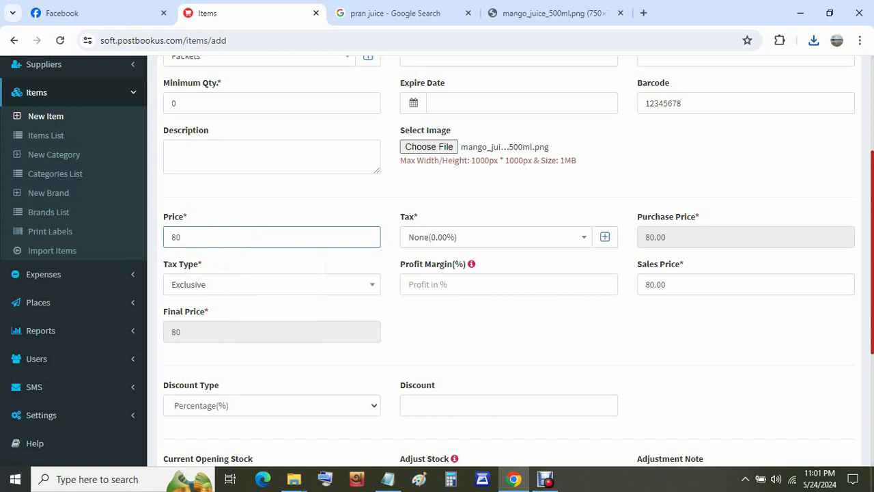
pyautogui.moveTo(671, 285); pyautogui.dragTo(643, 284)
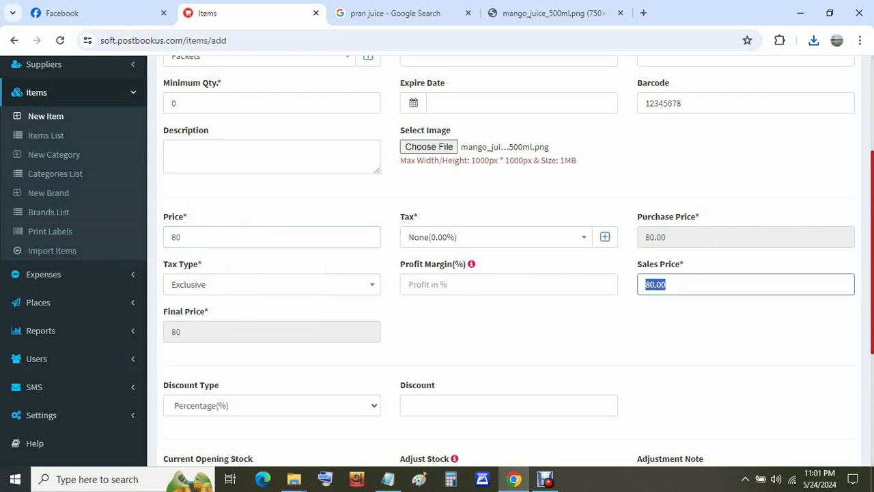
pyautogui.write('100')
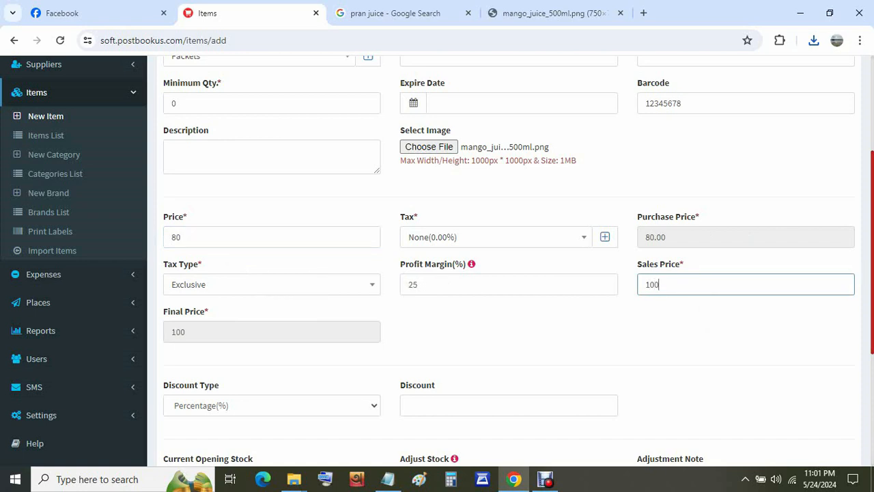
pyautogui.click(706, 331)
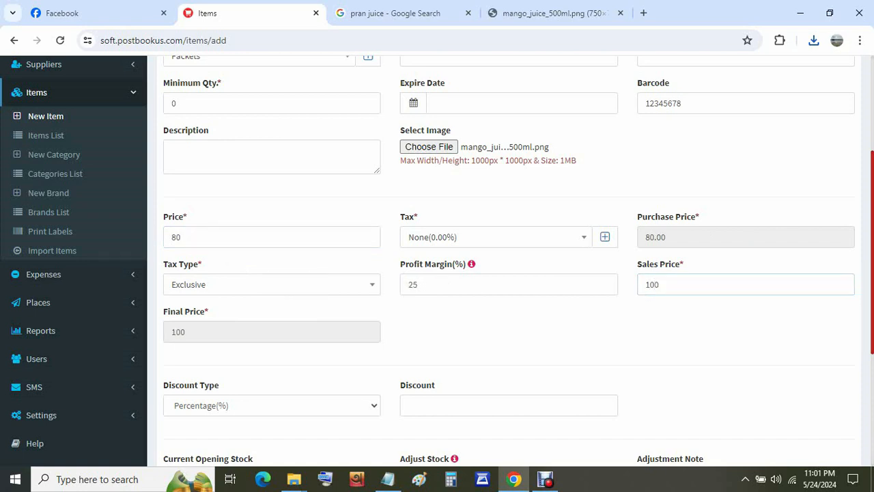
# - Save the new mango juice item record
pyautogui.scroll(-1, 437, 260)
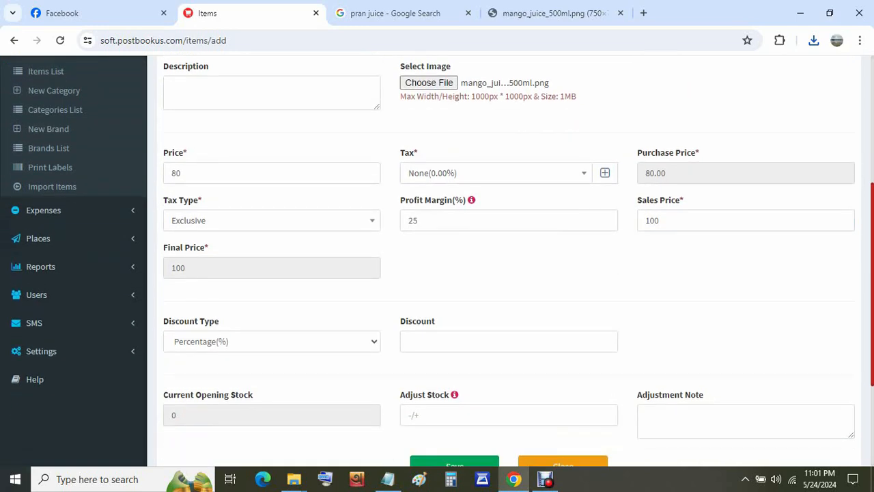
pyautogui.scroll(2, 437, 260)
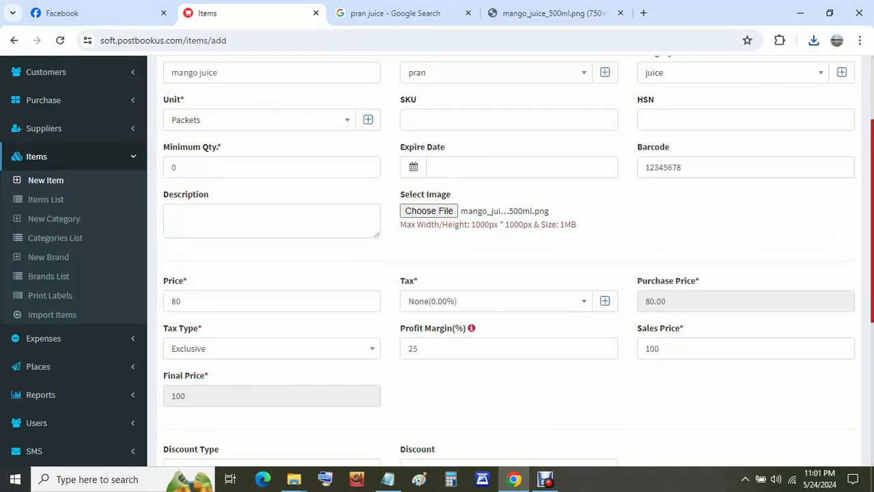
pyautogui.scroll(2, 437, 260)
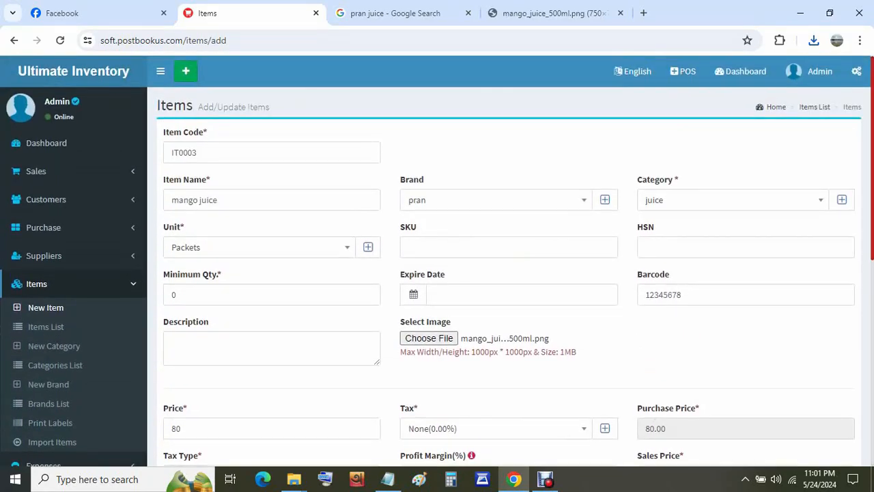
pyautogui.scroll(-6, 437, 260)
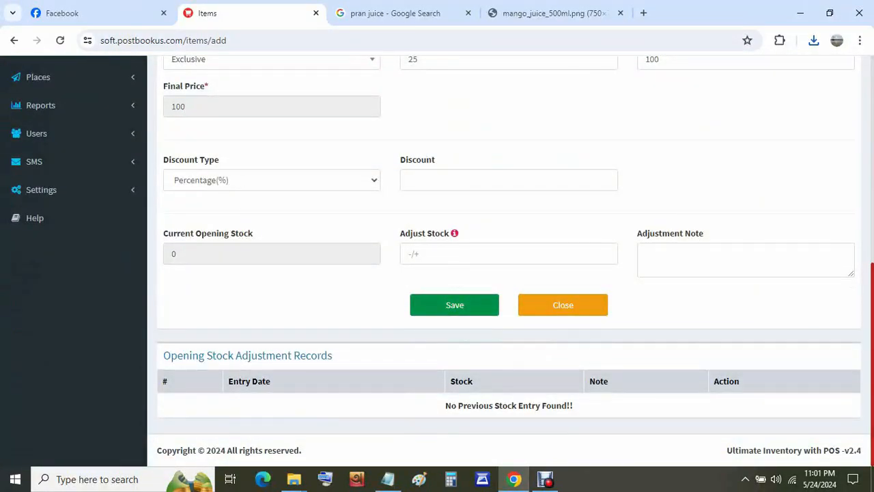
pyautogui.click(474, 309)
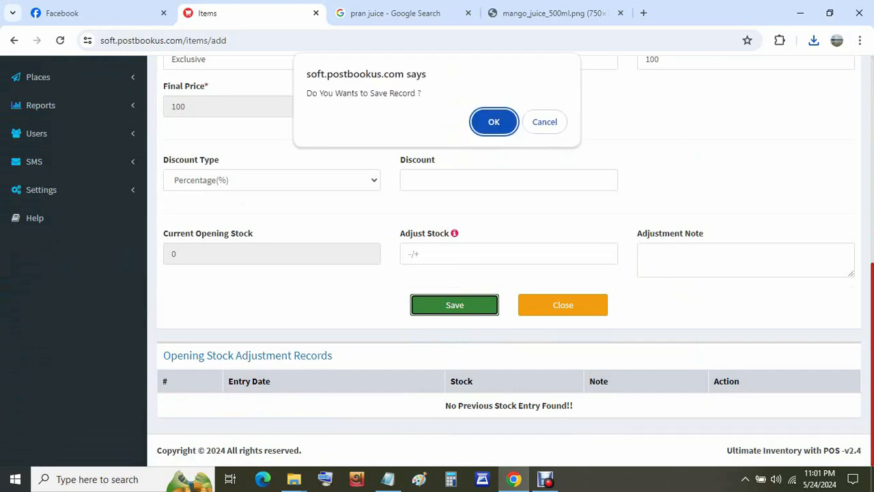
# - Confirm the save so mango juice IT0003 appears in the Items List
pyautogui.press('Return')
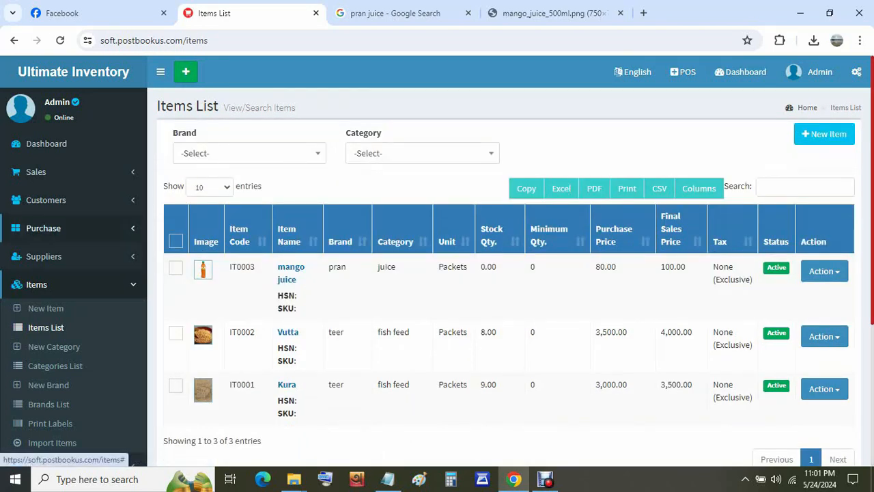
pyautogui.click(43, 228)
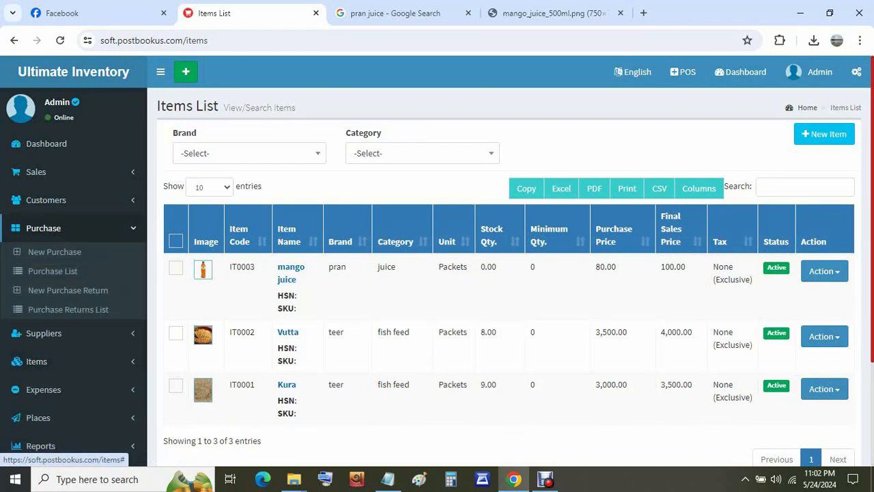
# - Open a new supplier form and enter name 'pran company' with the supplier's mobile number
pyautogui.click(44, 333)
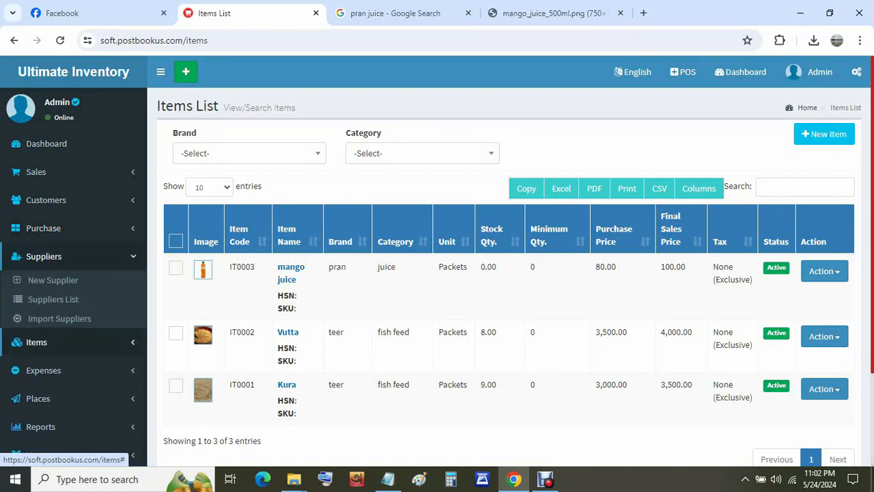
pyautogui.click(53, 280)
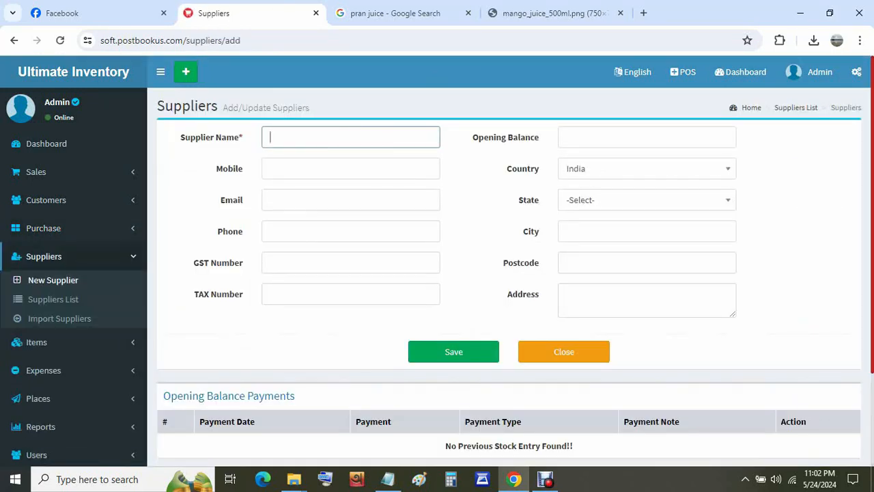
pyautogui.write('pran company')
pyautogui.click(350, 168)
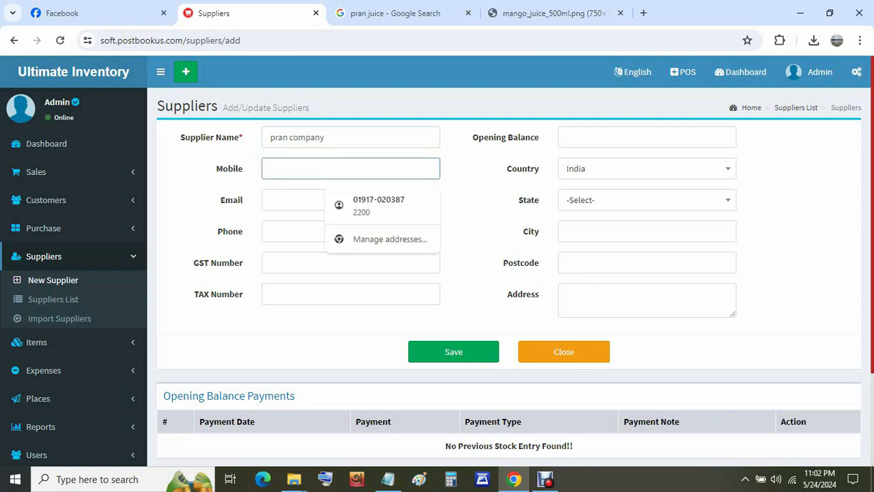
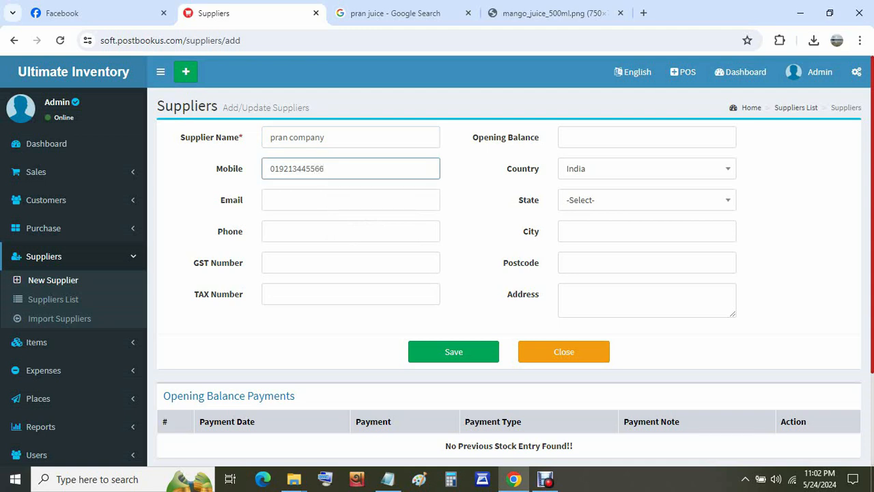
# - Set country Bangladesh and state Mymensingh, filling the address fields from a saved entry
pyautogui.click(646, 169)
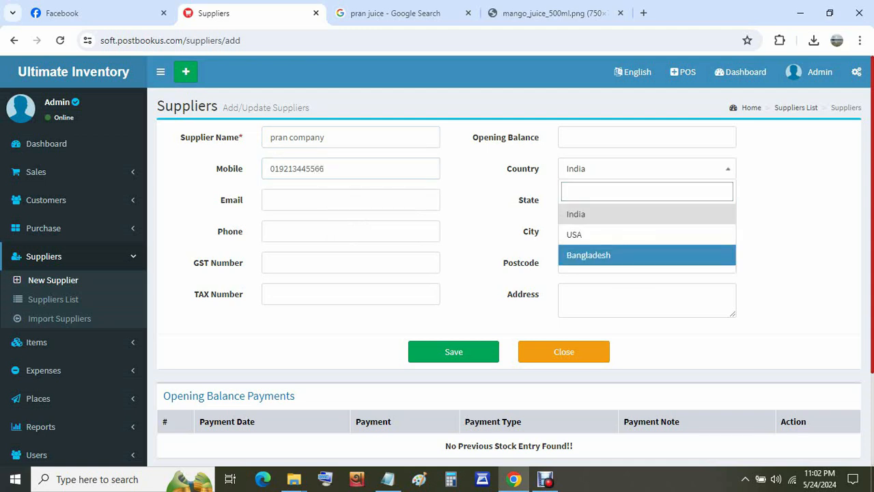
pyautogui.click(616, 255)
pyautogui.click(647, 200)
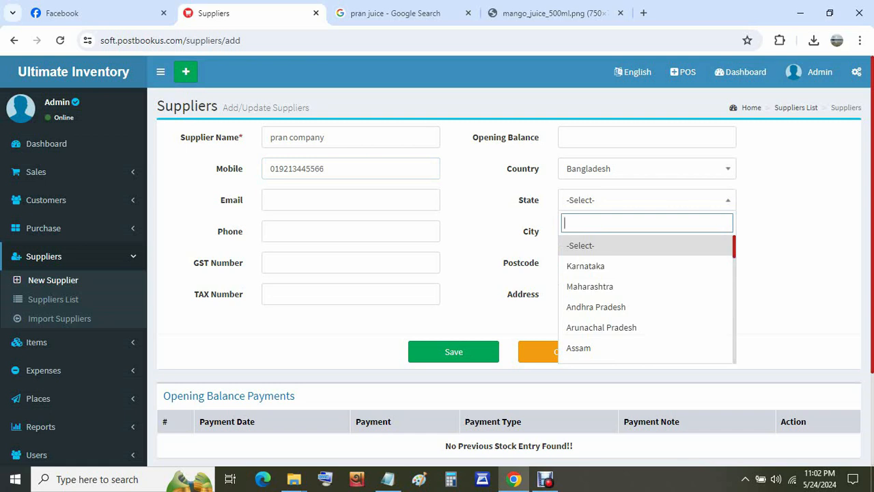
pyautogui.write('my')
pyautogui.press('Return')
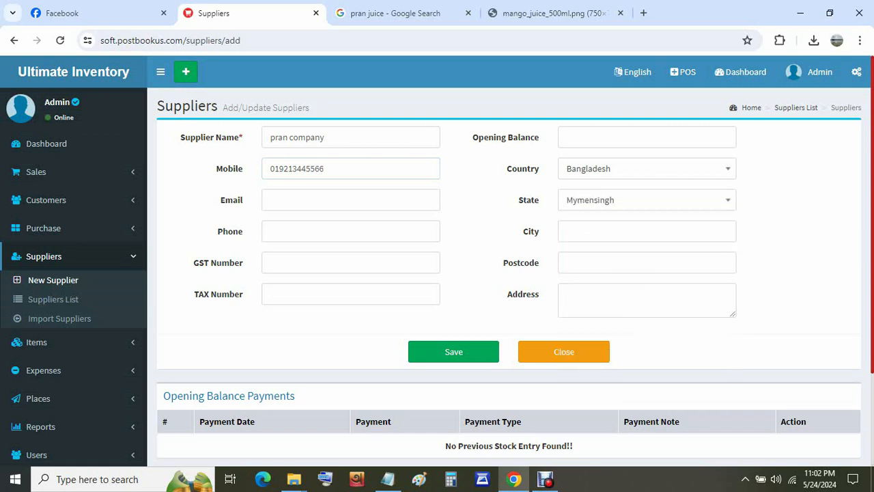
pyautogui.click(647, 232)
pyautogui.click(673, 266)
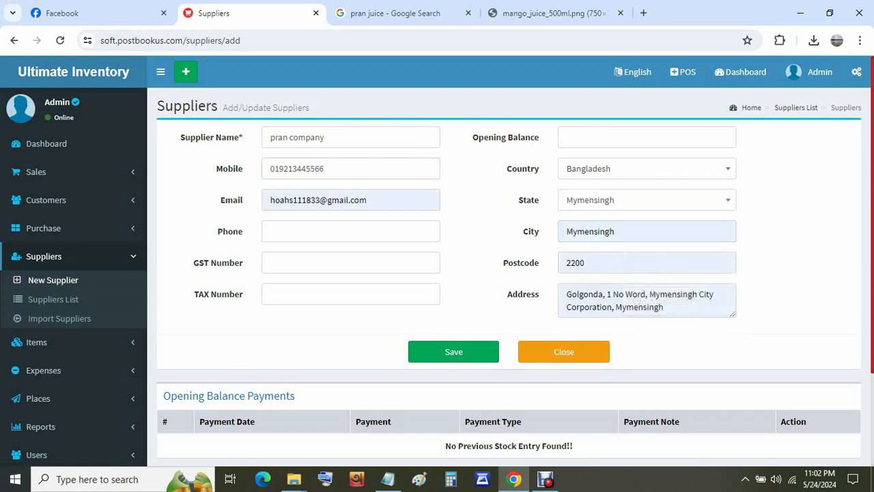
# - Remove the extra address line and enter the supplier's e-mail address
pyautogui.hotkey('ctrl', 'a')
pyautogui.press('BackSpace')
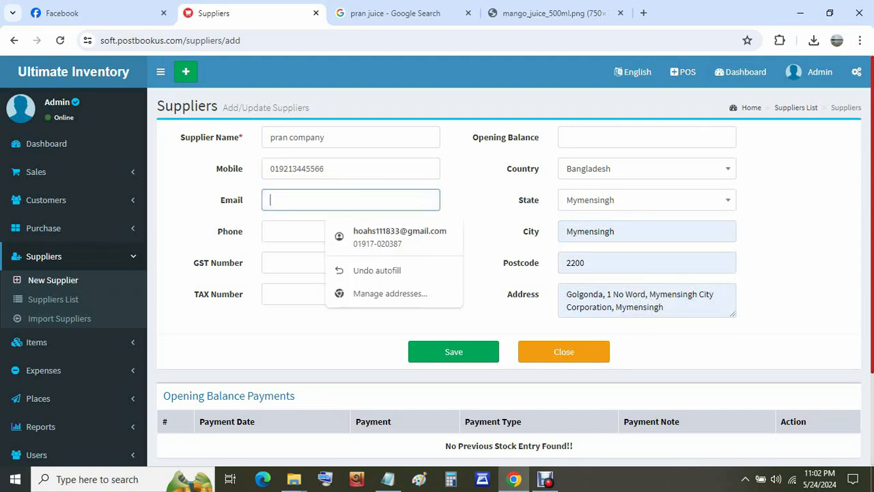
pyautogui.moveTo(666, 308); pyautogui.dragTo(566, 308)
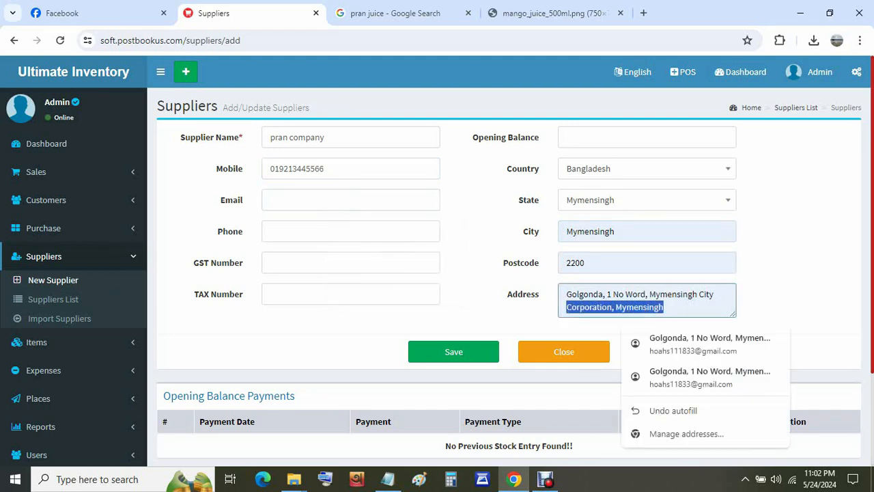
pyautogui.press('BackSpace')
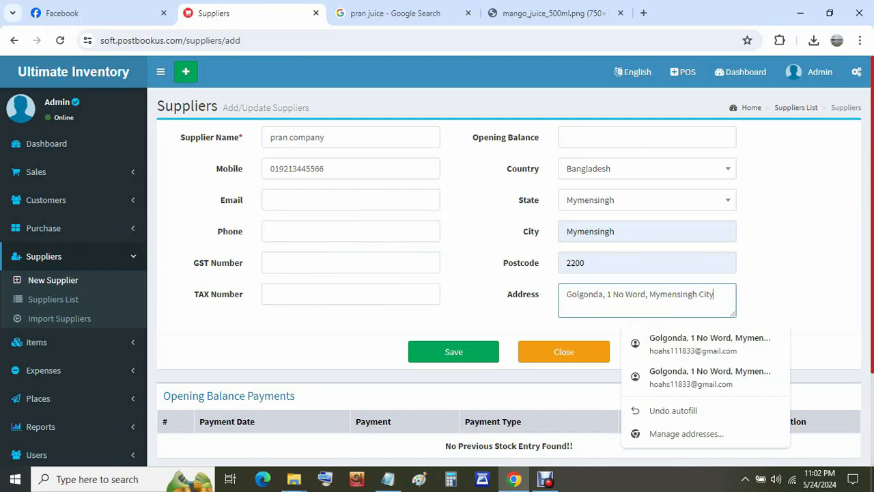
pyautogui.click(350, 200)
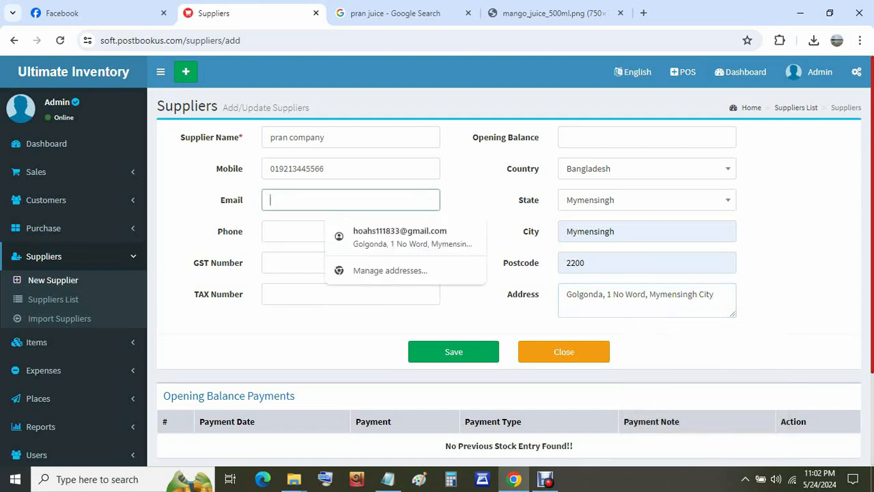
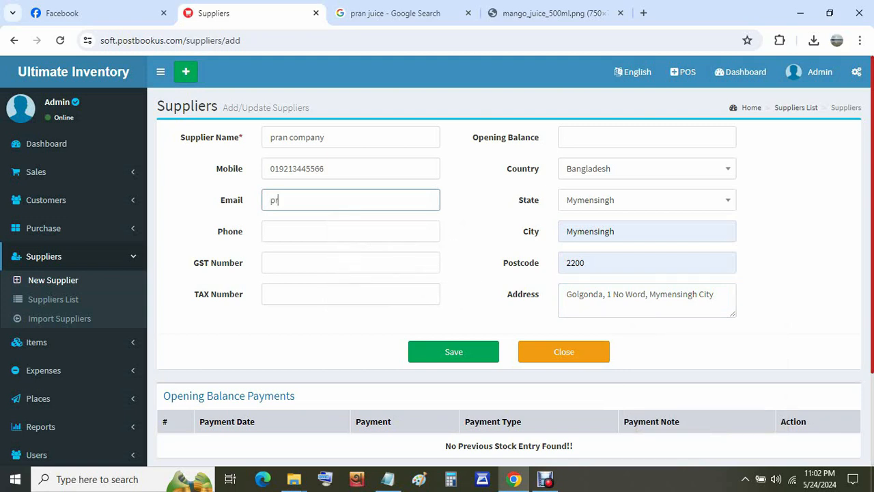
pyautogui.scroll(-1, 437, 260)
pyautogui.scroll(1, 437, 259)
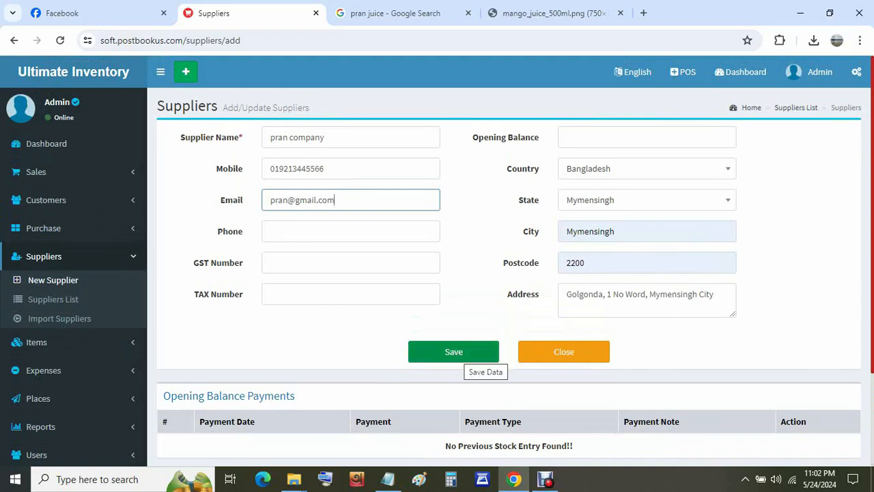
# - Save pran company as supplier SP0002 and confirm it
pyautogui.click(471, 355)
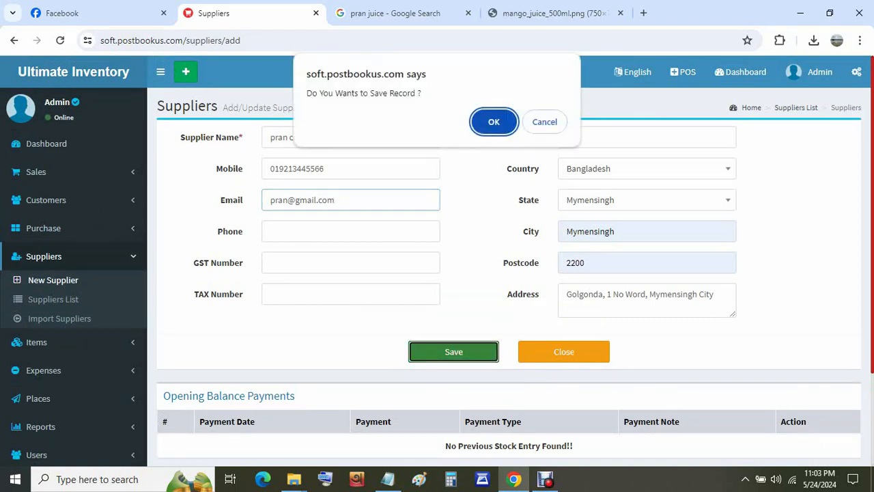
pyautogui.press('Return')
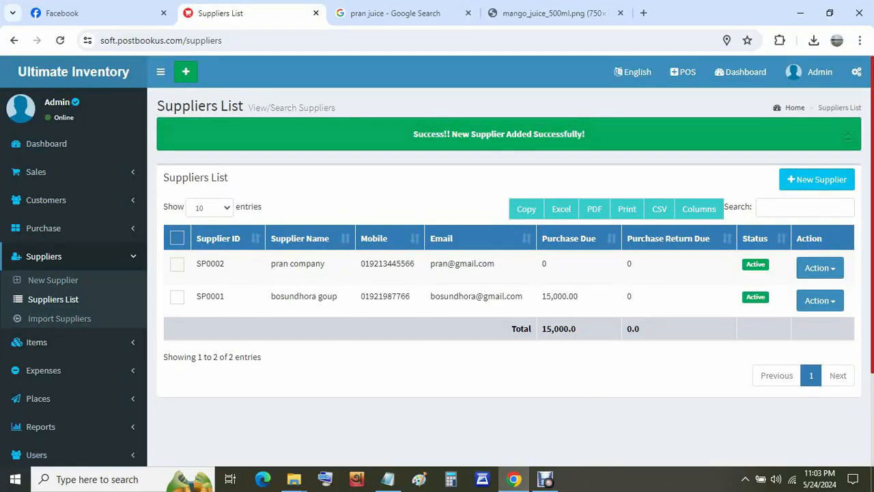
pyautogui.scroll(-1, 69, 307)
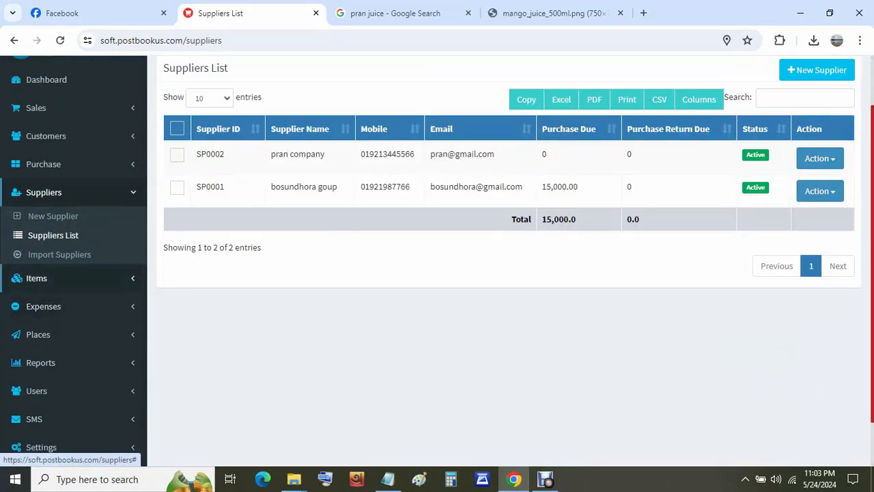
pyautogui.scroll(-1, 68, 307)
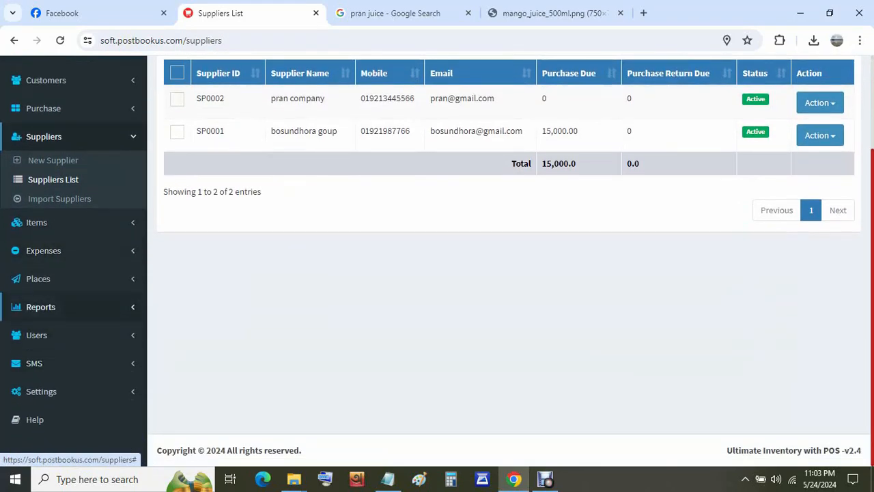
# - Start a blank new purchase from the Purchase menu
pyautogui.scroll(1, 41, 300)
pyautogui.scroll(1, 41, 293)
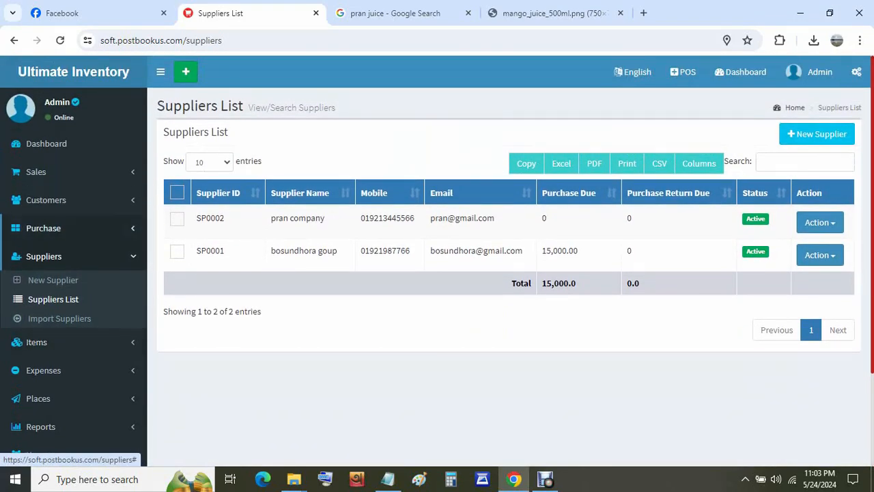
pyautogui.click(43, 227)
pyautogui.click(55, 251)
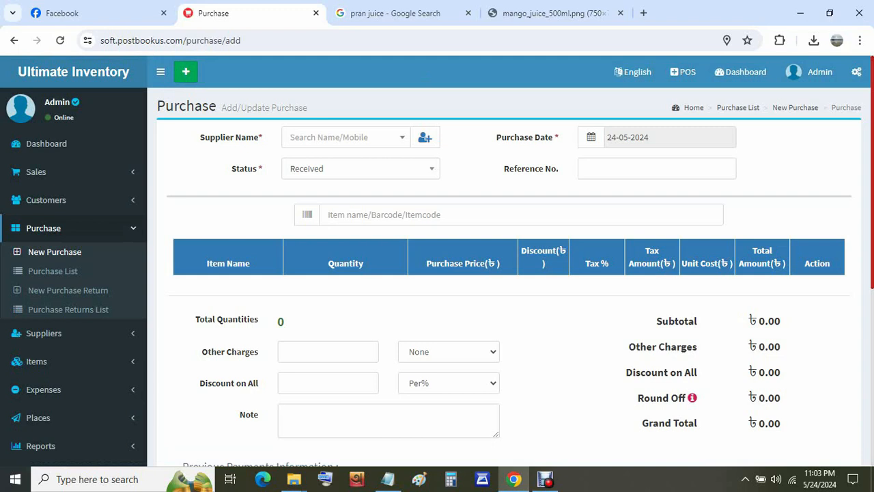
# - Choose pran company as the supplier, keeping the purchase status Received
pyautogui.click(341, 138)
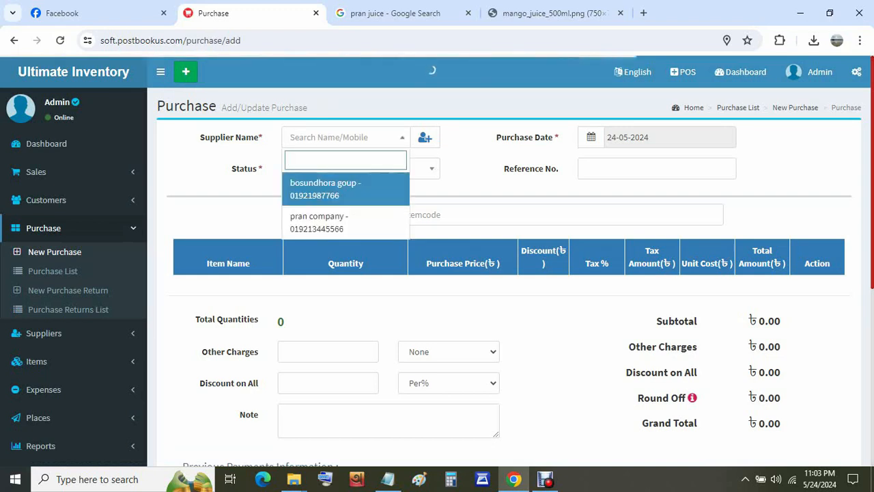
pyautogui.click(319, 222)
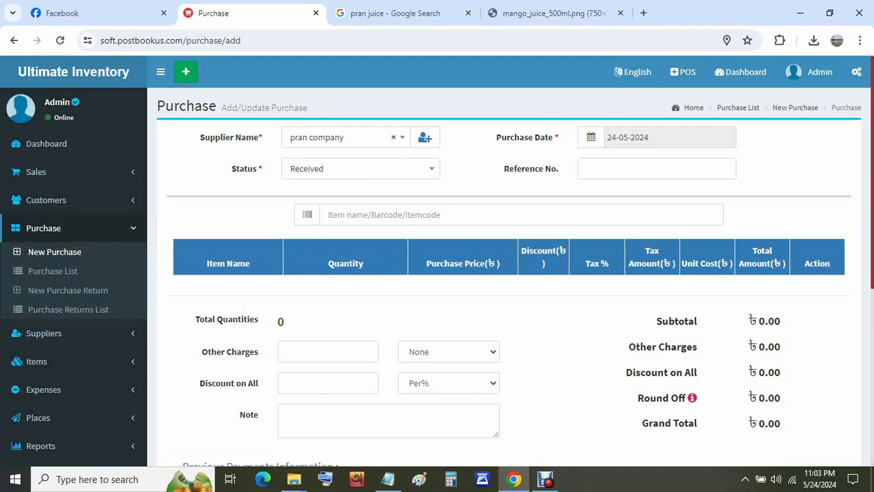
pyautogui.click(357, 171)
pyautogui.click(357, 170)
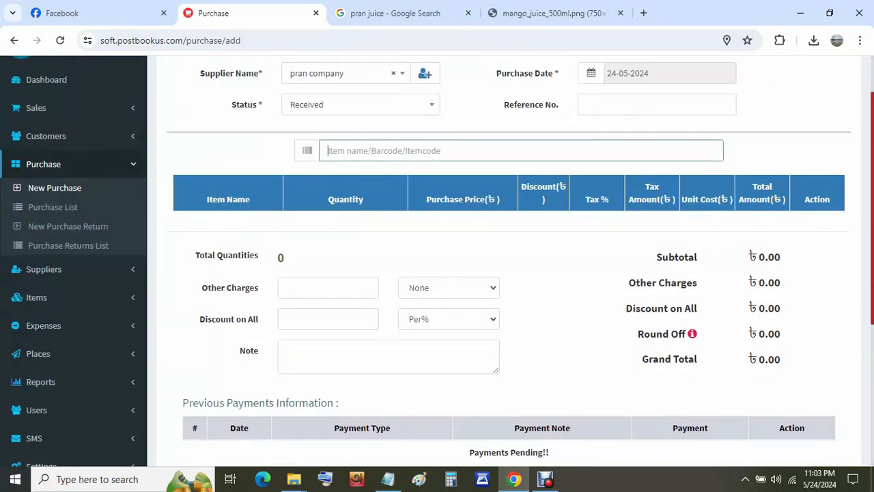
# - Search for mango juice and add it at a purchase price of 80.00
pyautogui.write('pr')
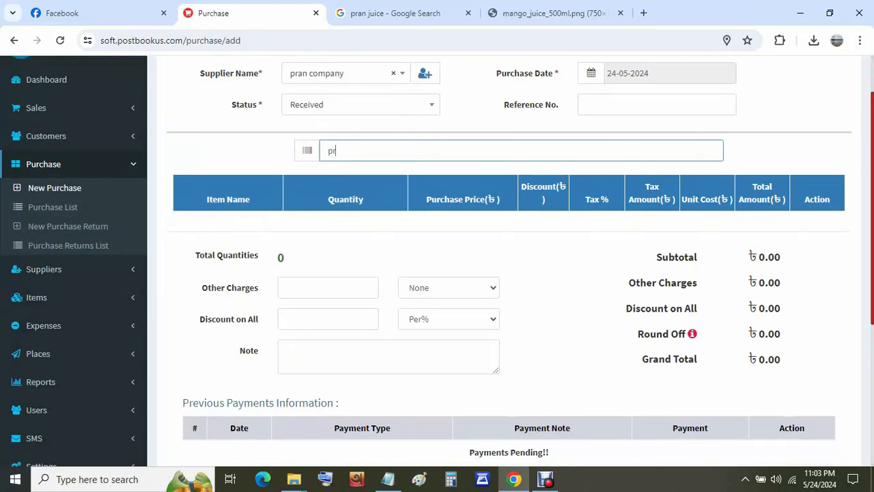
pyautogui.write('an')
pyautogui.hotkey('ctrl', 'a')
pyautogui.write('ma')
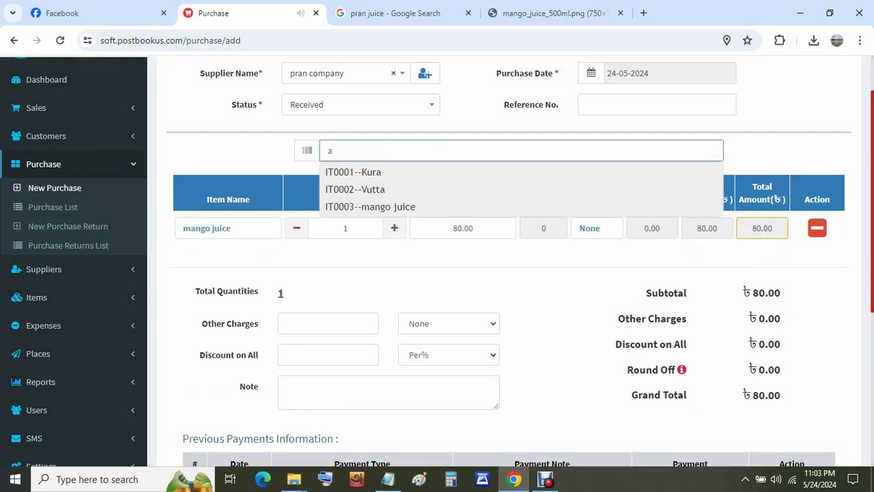
pyautogui.click(560, 256)
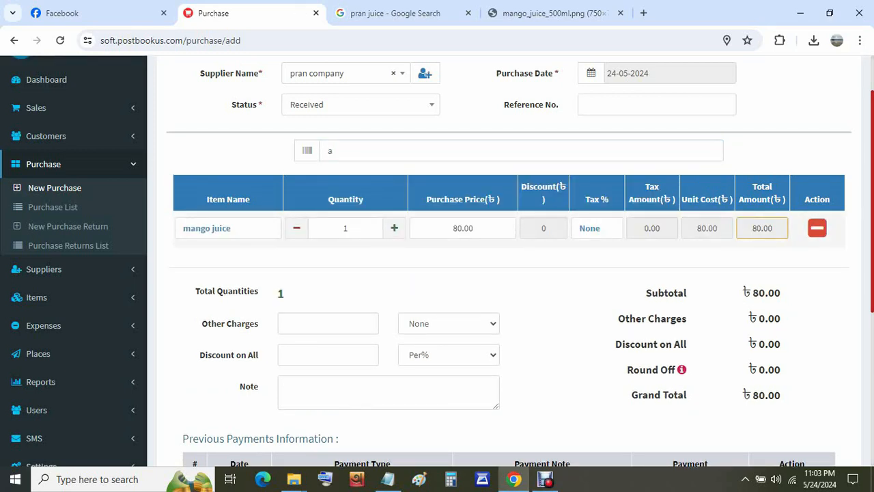
pyautogui.doubleClick(473, 228)
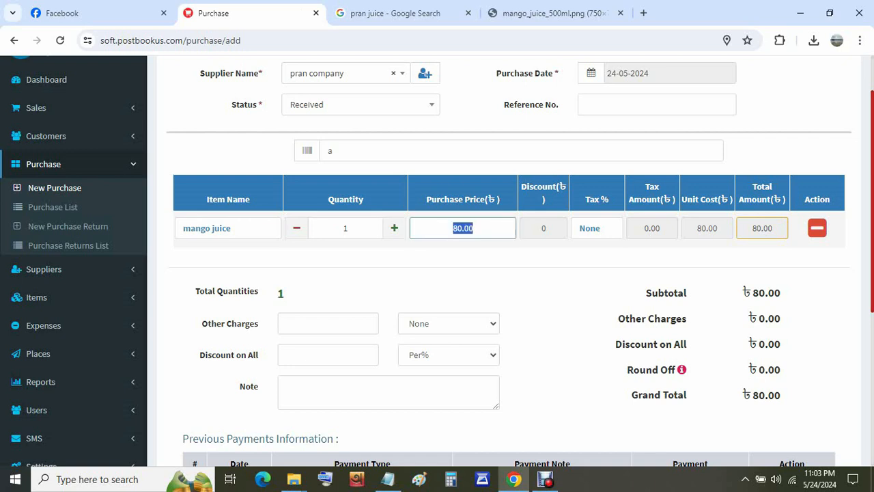
pyautogui.click(473, 228)
# - Raise the mango juice quantity to 20, bringing the total to 1600.00
pyautogui.click(394, 228)
pyautogui.click(394, 228)
pyautogui.click(394, 228)
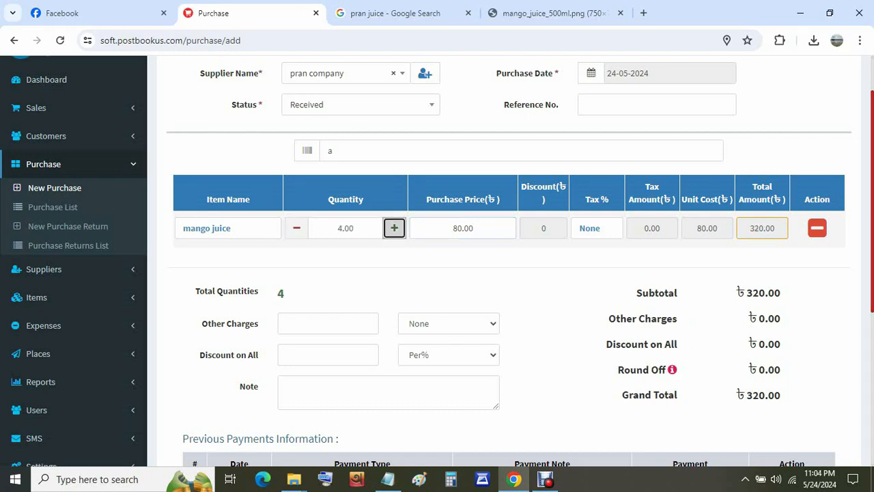
pyautogui.click(394, 228)
pyautogui.click(394, 228)
pyautogui.click(394, 228)
pyautogui.click(394, 228)
pyautogui.click(394, 228)
pyautogui.click(394, 228)
pyautogui.click(394, 228)
pyautogui.click(394, 228)
pyautogui.click(394, 228)
pyautogui.click(394, 228)
pyautogui.click(394, 228)
pyautogui.click(394, 228)
pyautogui.click(394, 228)
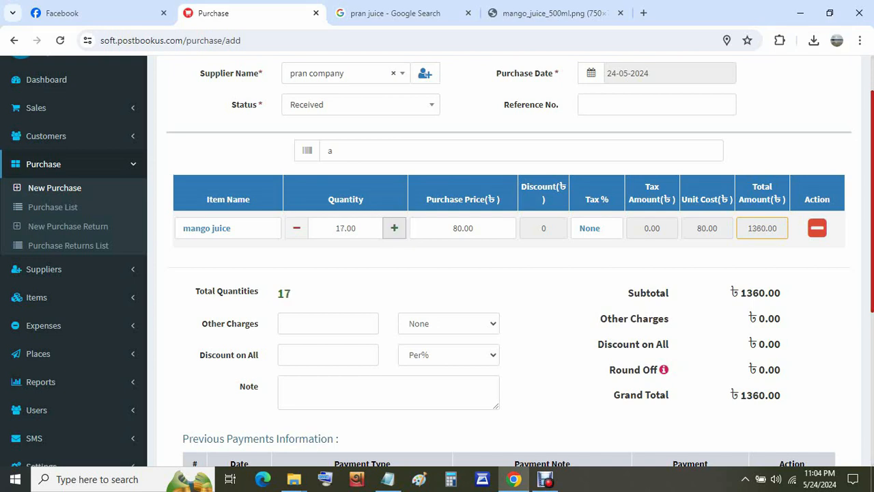
pyautogui.click(394, 228)
pyautogui.click(394, 228)
pyautogui.click(394, 228)
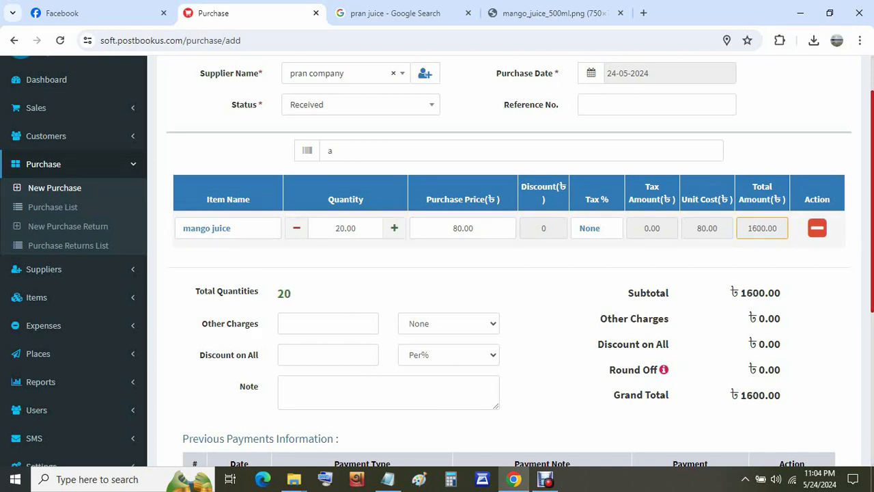
pyautogui.scroll(-2, 509, 273)
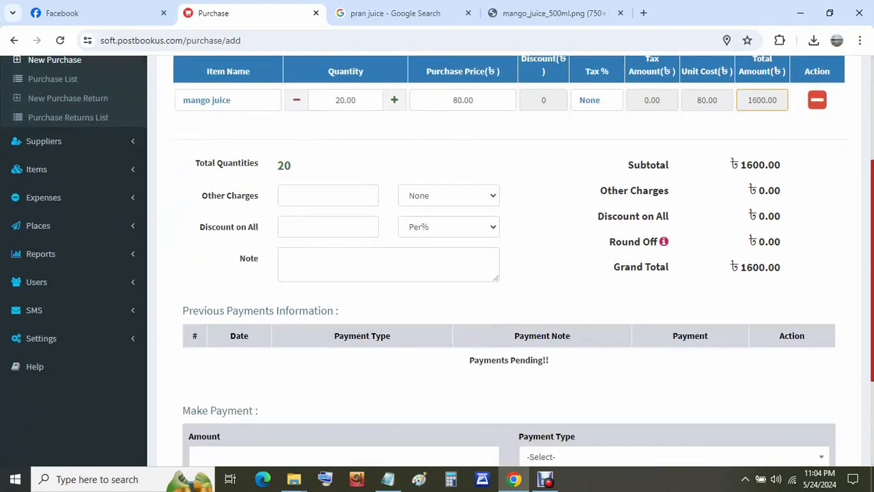
pyautogui.scroll(-1, 509, 273)
pyautogui.scroll(2, 508, 273)
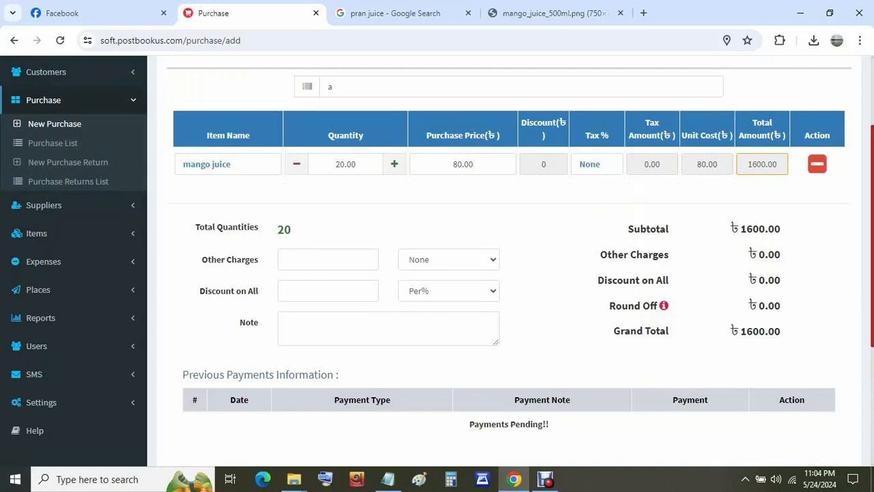
pyautogui.scroll(-2, 509, 274)
pyautogui.scroll(-1, 508, 273)
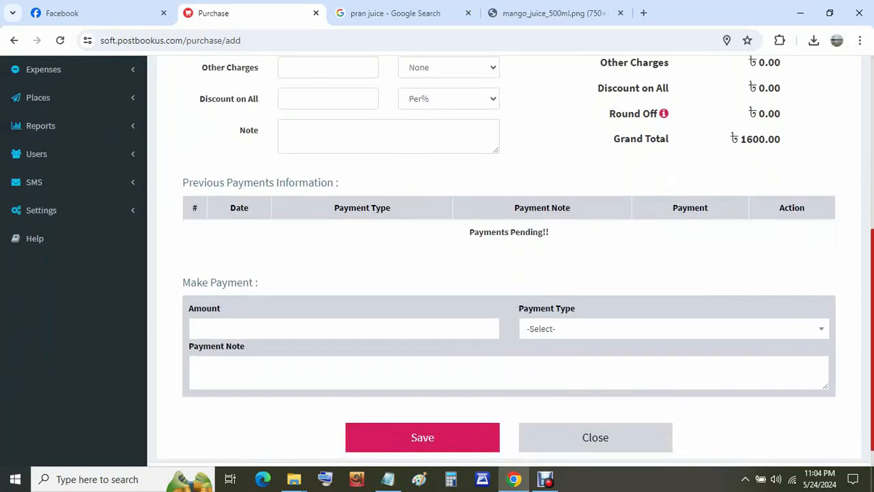
# - Enter a payment amount of 1000 with Cash as the payment type
pyautogui.click(490, 328)
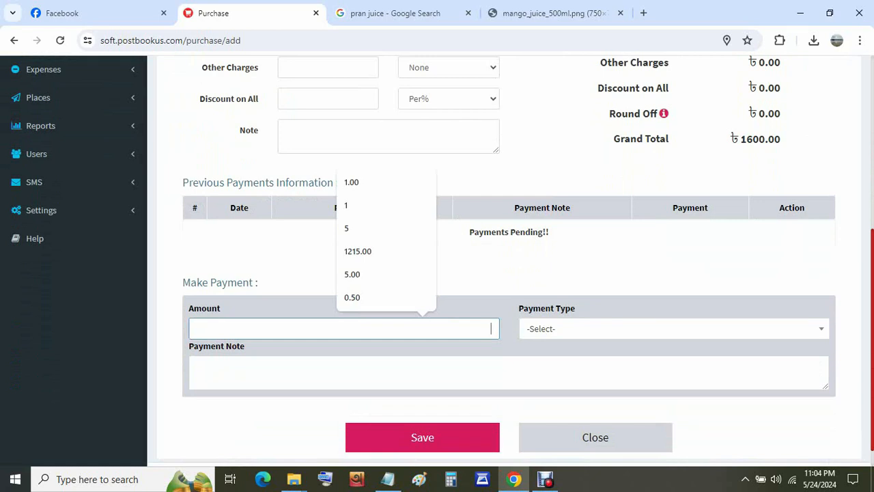
pyautogui.write('1000')
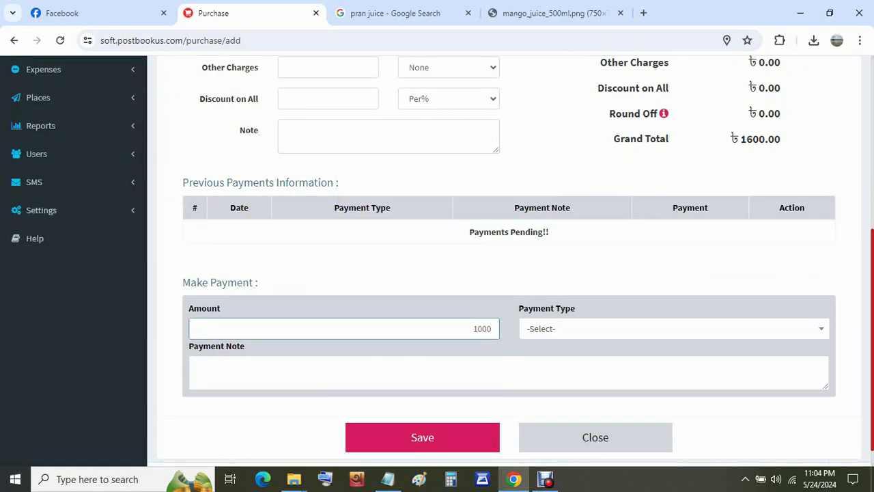
pyautogui.press('Tab')
pyautogui.click(546, 245)
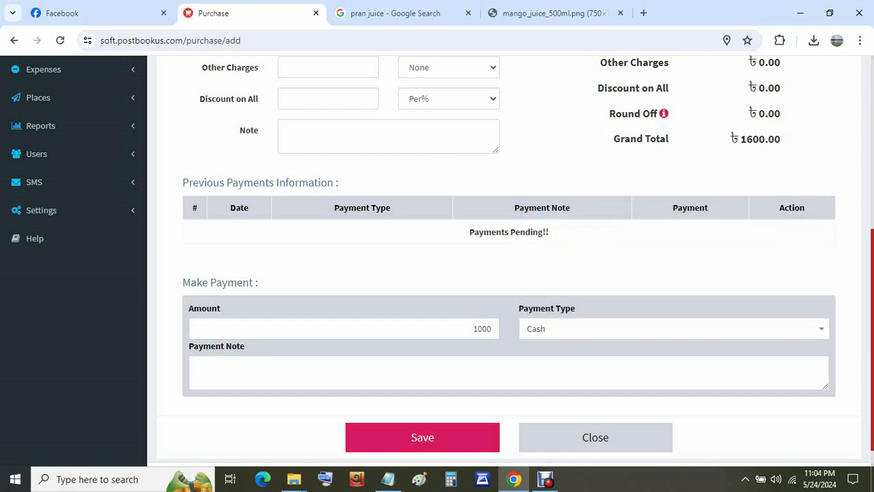
# - Add the payment note 'due 600 tk' and save the purchase as PU0003
pyautogui.click(509, 372)
pyautogui.write('due')
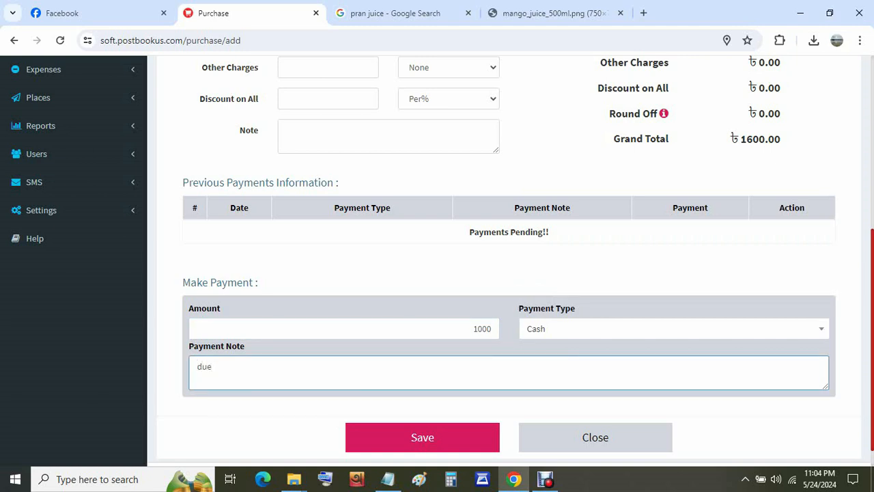
pyautogui.write(' 800')
pyautogui.write(' tk')
pyautogui.click(218, 366)
pyautogui.press('BackSpace')
pyautogui.write('6')
pyautogui.press('Tab')
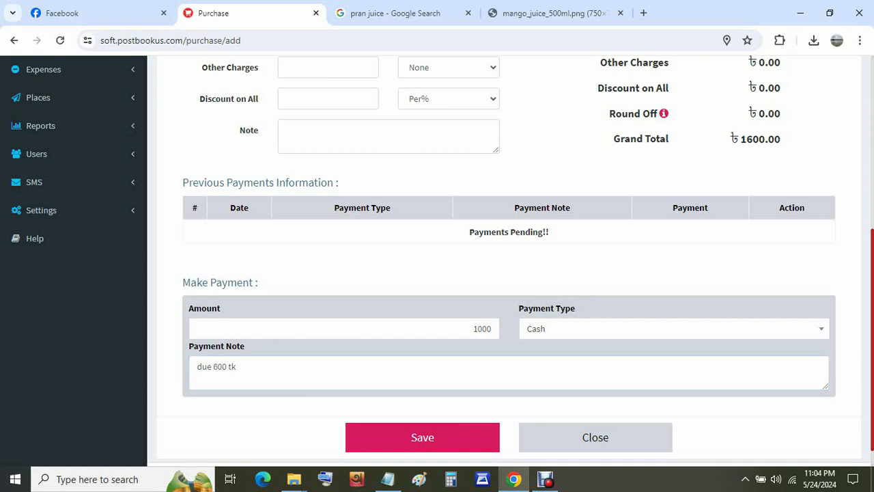
pyautogui.press('Return')
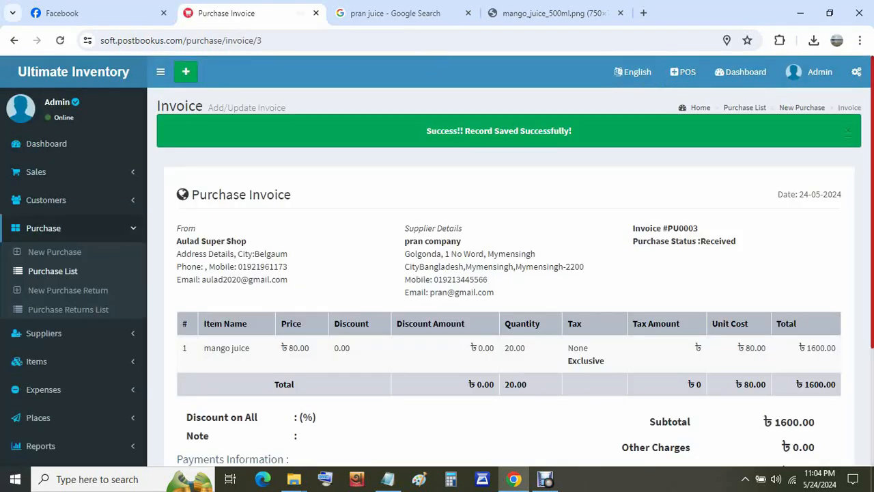
pyautogui.scroll(-3, 506, 273)
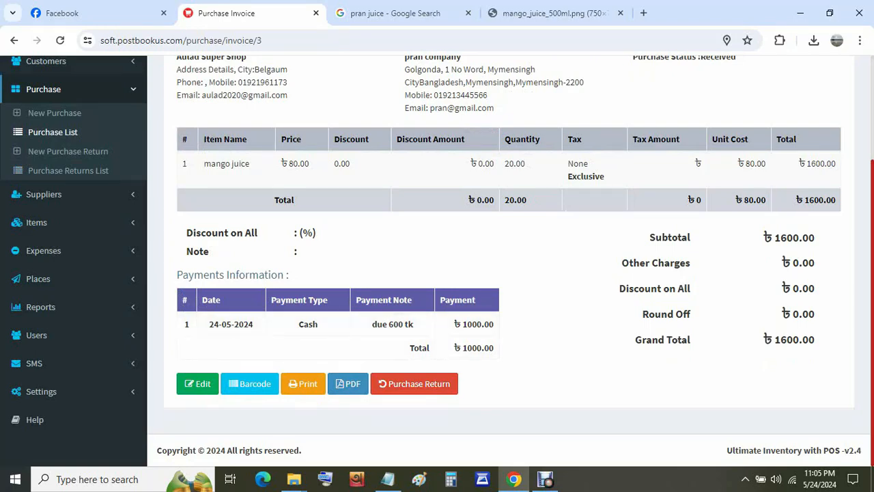
pyautogui.click(860, 40)
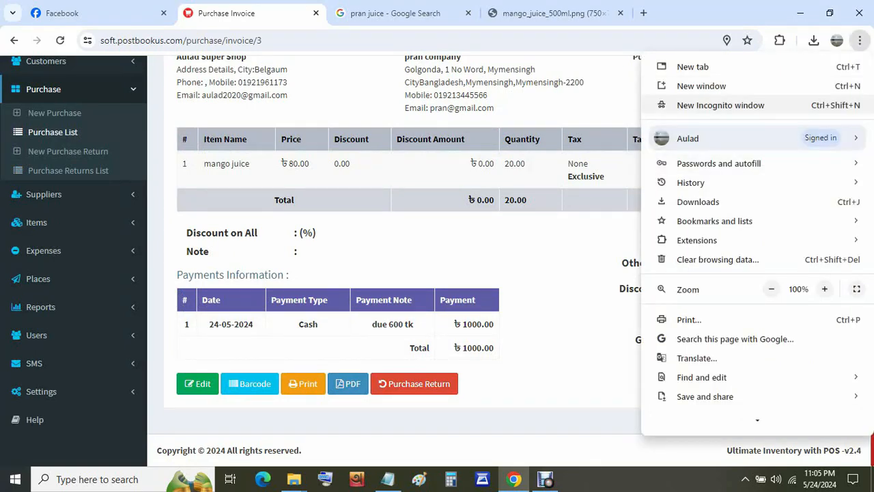
pyautogui.click(689, 319)
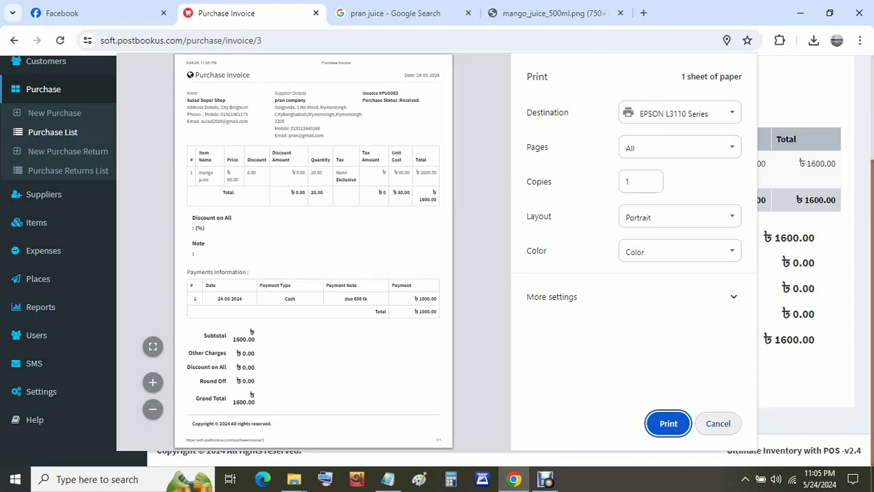
pyautogui.click(718, 423)
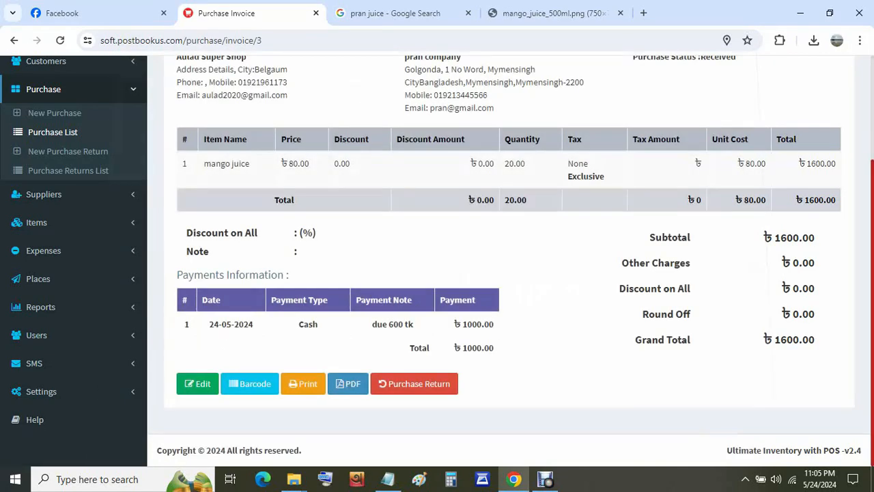
pyautogui.scroll(3, 437, 260)
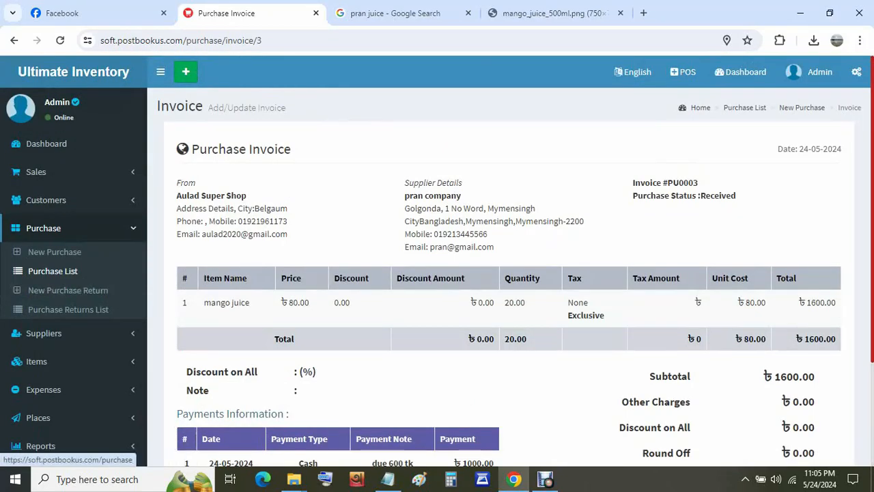
# - Open Pay Now for purchase PU0003 from the Purchase List
pyautogui.click(53, 271)
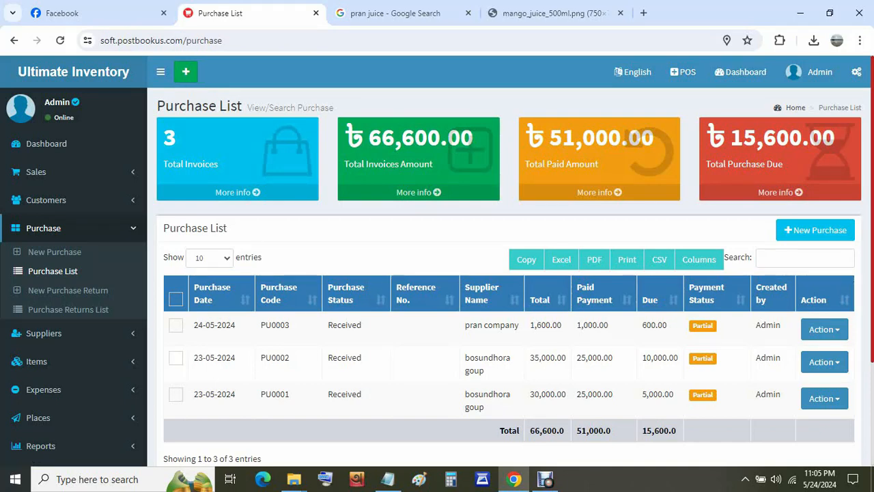
pyautogui.click(824, 329)
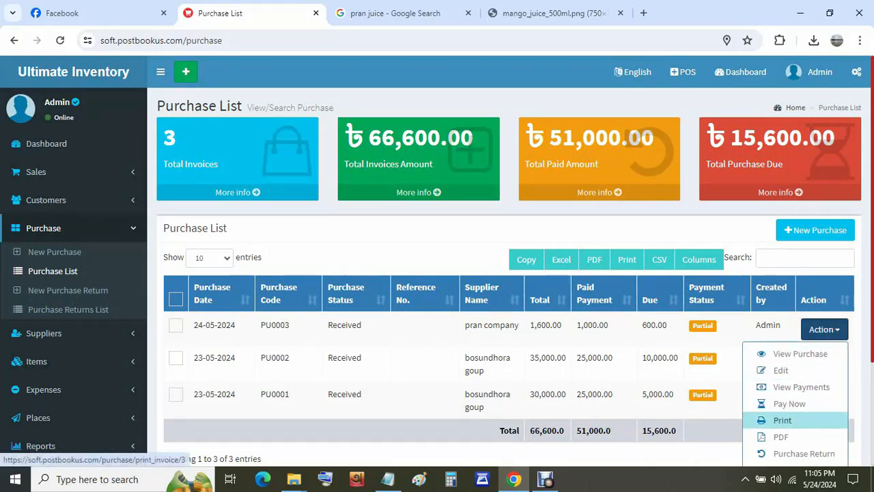
pyautogui.scroll(-1, 785, 419)
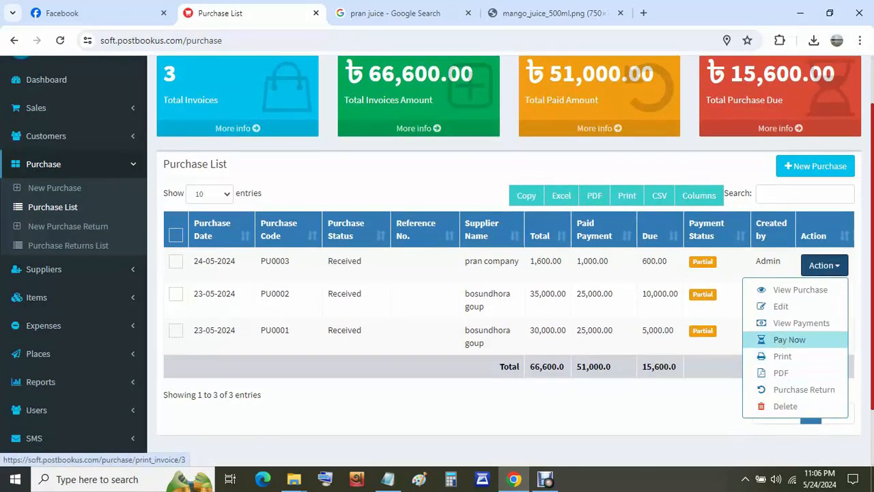
pyautogui.click(790, 339)
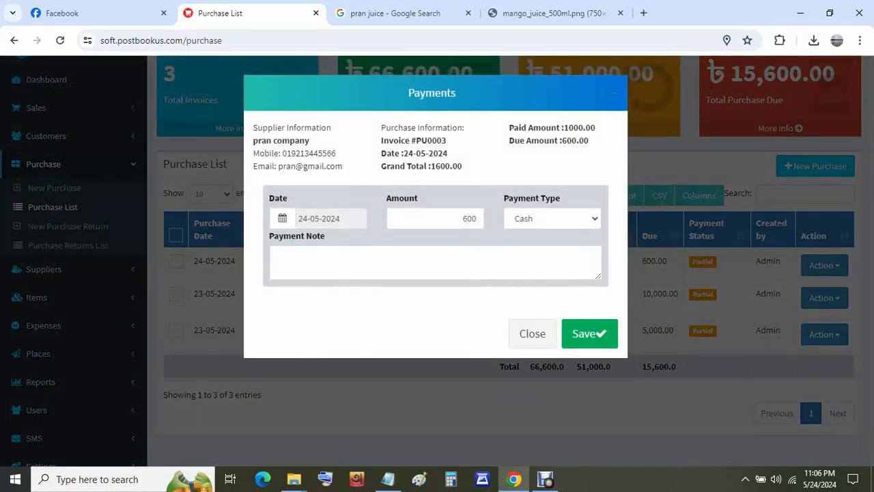
# - Record a 300 payment noted 'due 300' and save it
pyautogui.click(462, 218)
pyautogui.doubleClick(462, 218)
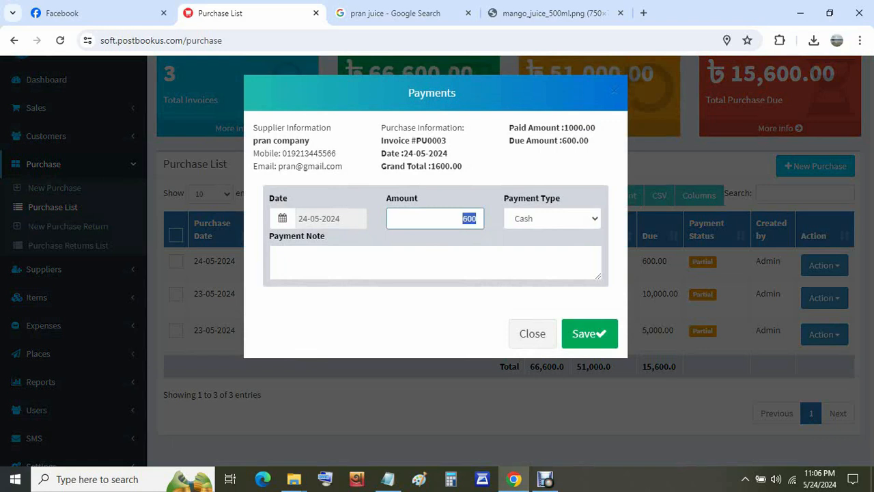
pyautogui.write('30')
pyautogui.click(436, 262)
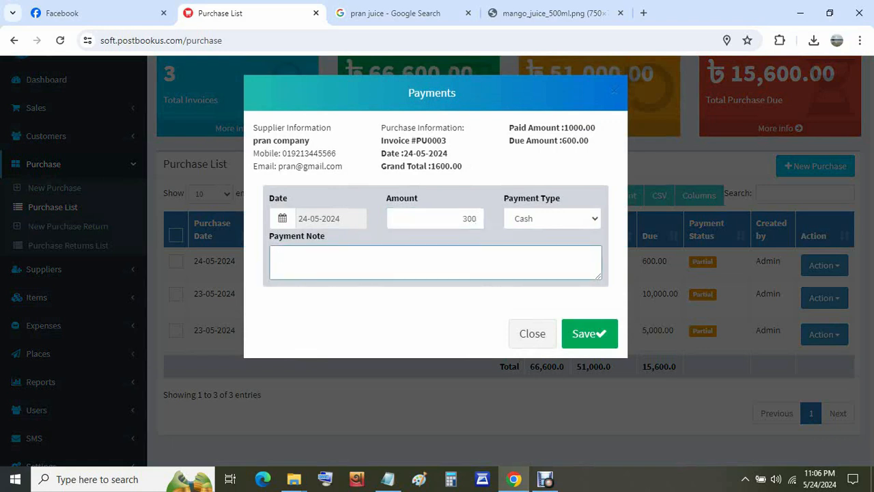
pyautogui.write('due 200')
pyautogui.press('BackSpace')
pyautogui.write('300')
pyautogui.click(590, 333)
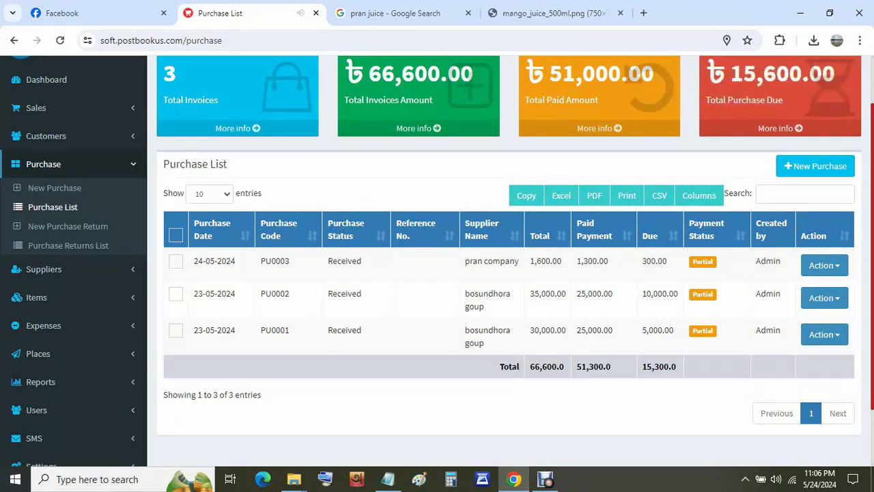
pyautogui.click(824, 265)
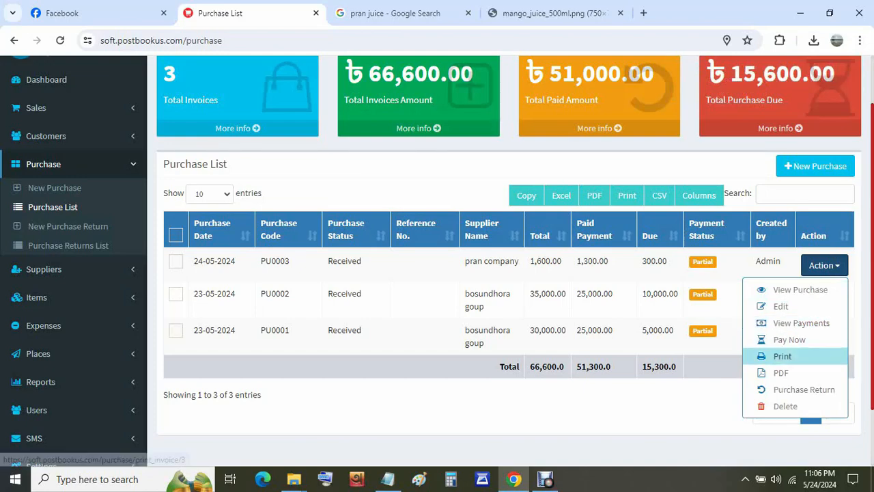
pyautogui.click(800, 323)
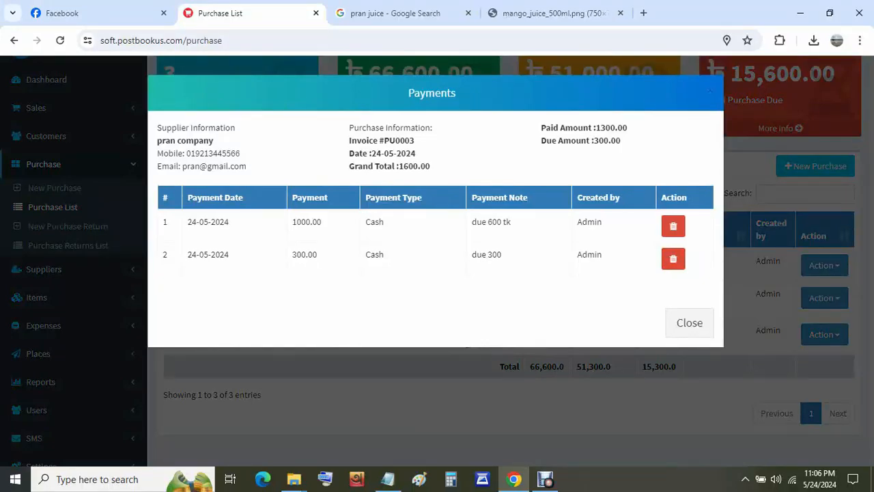
pyautogui.click(824, 265)
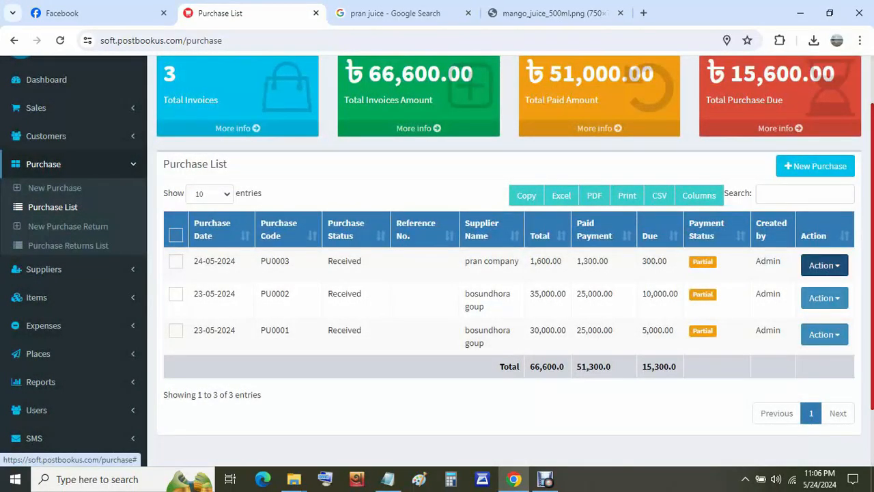
pyautogui.click(824, 265)
pyautogui.click(782, 356)
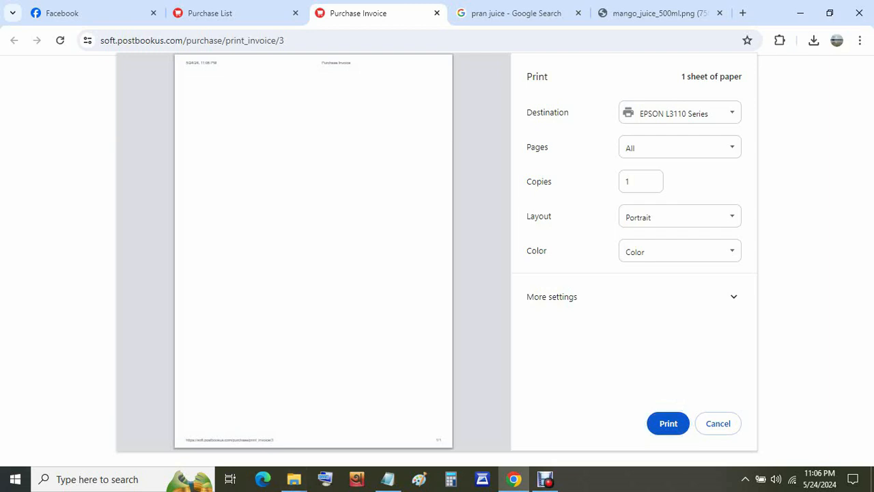
pyautogui.click(724, 423)
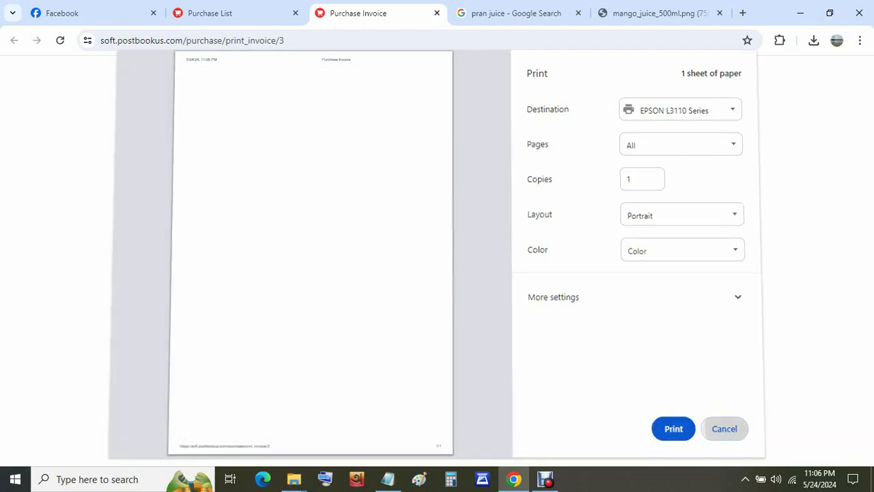
pyautogui.click(212, 13)
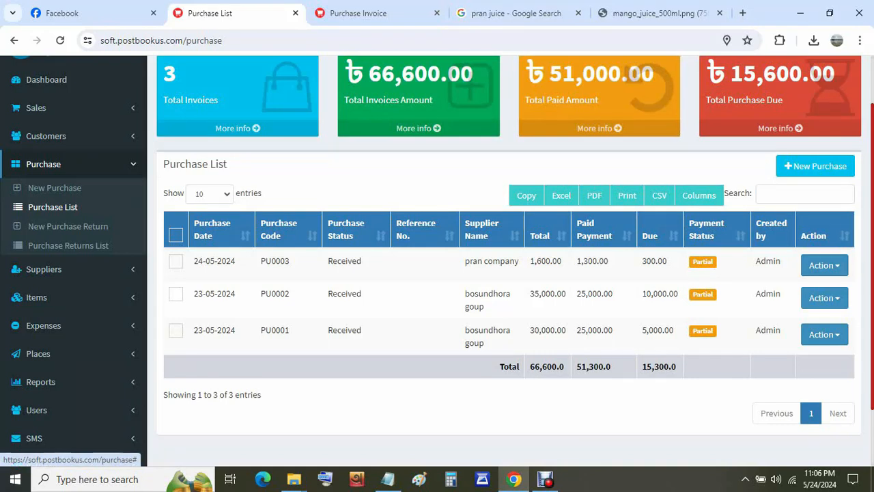
pyautogui.click(824, 265)
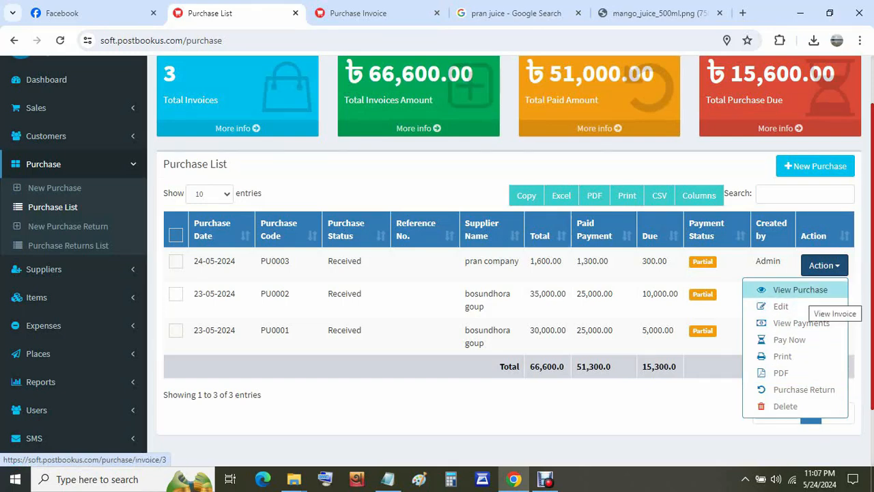
pyautogui.click(800, 290)
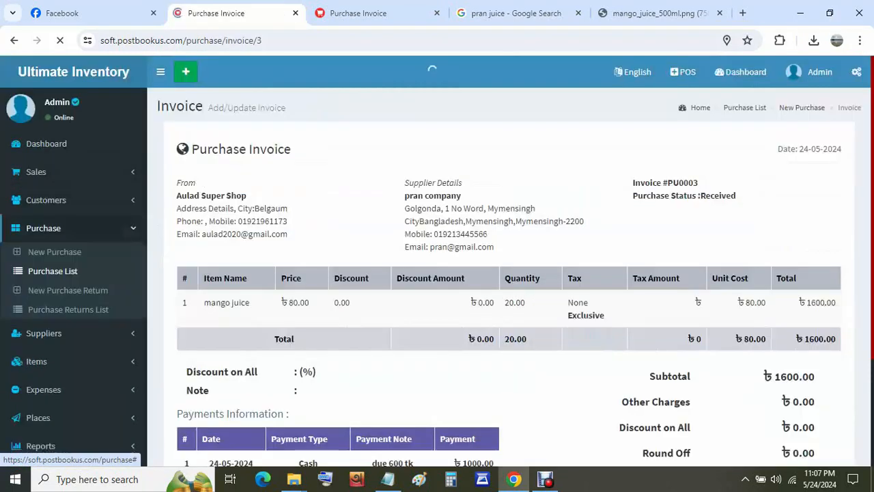
pyautogui.scroll(-1, 509, 274)
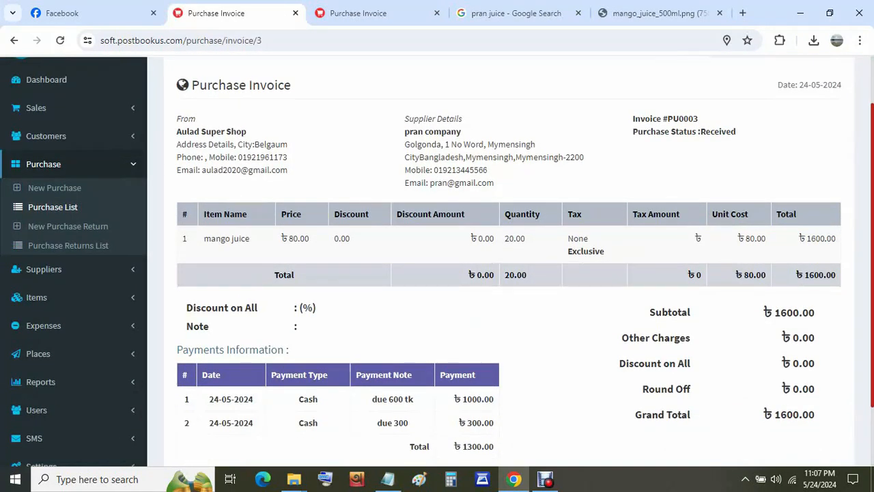
pyautogui.scroll(-1, 509, 274)
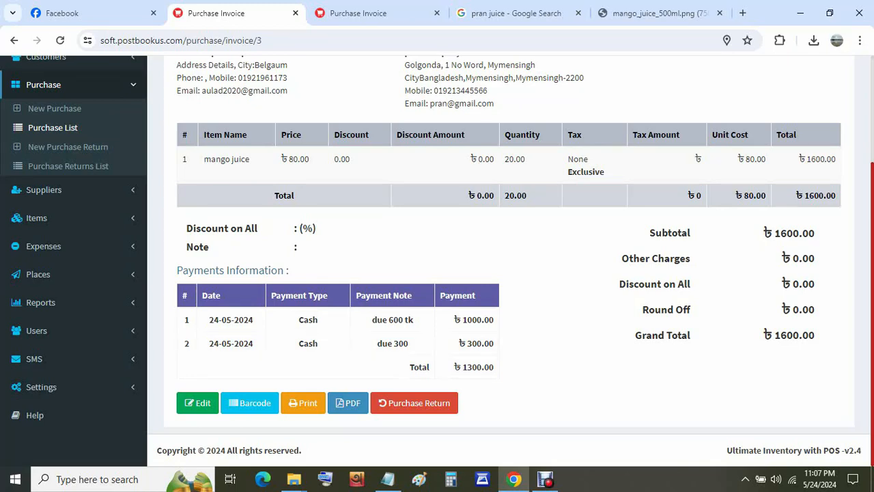
pyautogui.scroll(1, 437, 270)
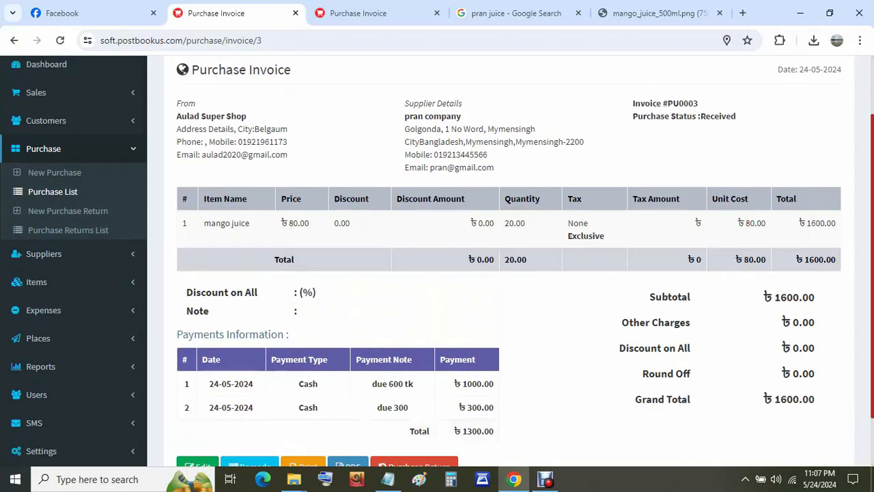
pyautogui.scroll(1, 437, 271)
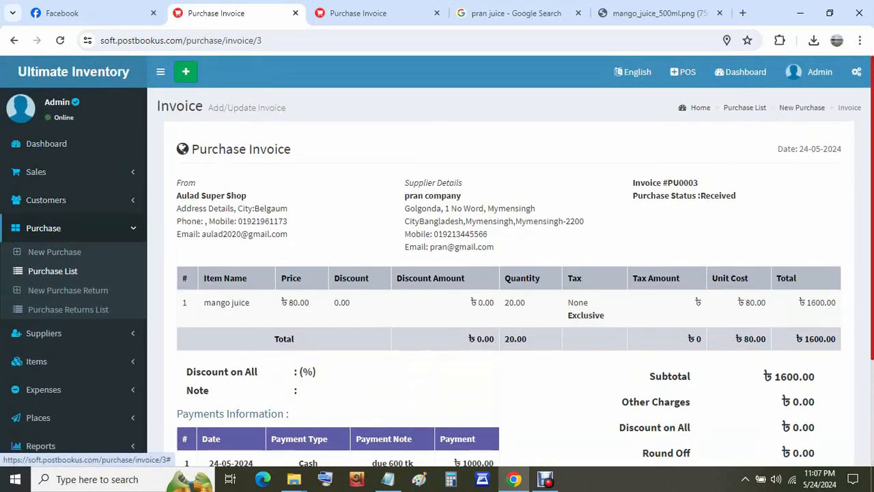
# - Check the Dashboard and New Sales form, then settle on the Sales > POS screen
pyautogui.click(44, 228)
pyautogui.click(43, 228)
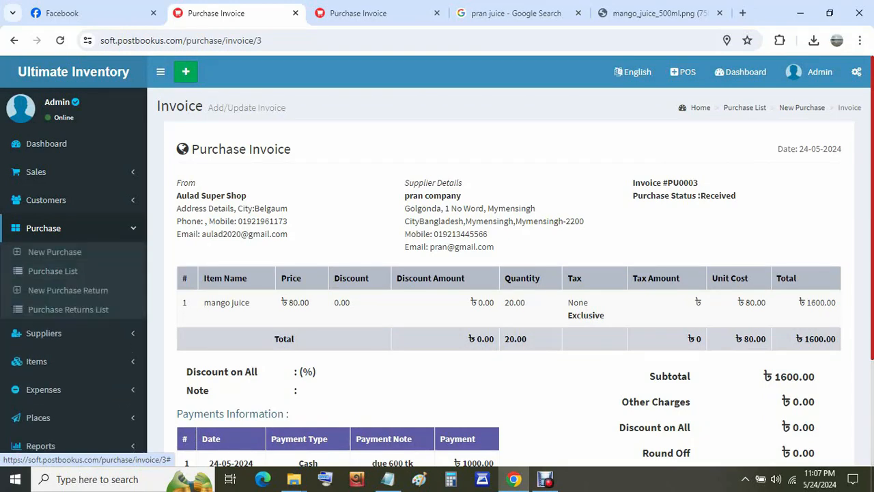
pyautogui.click(36, 171)
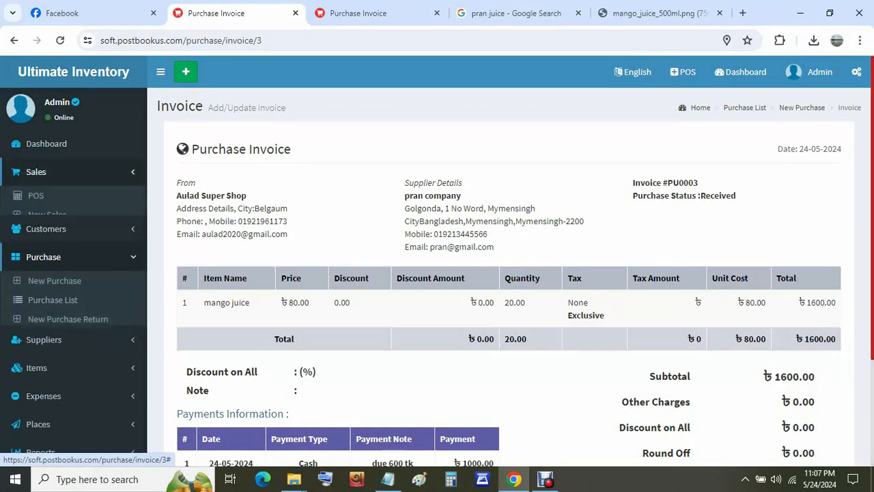
pyautogui.click(35, 196)
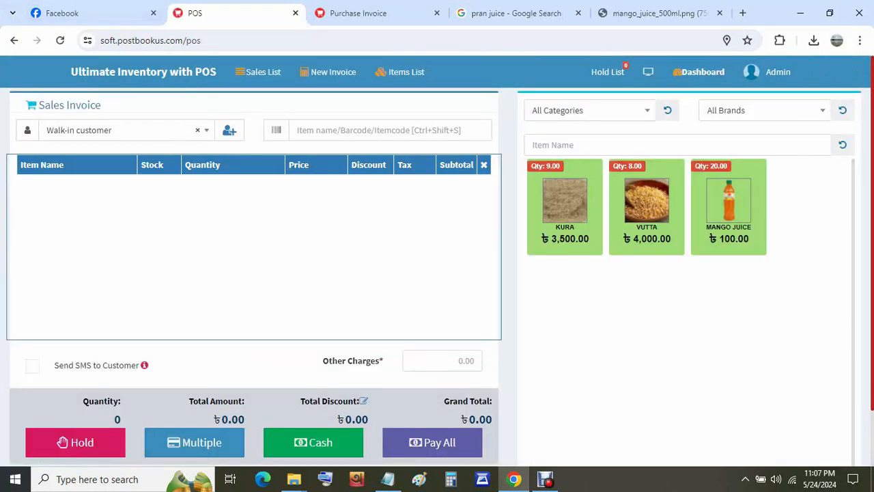
pyautogui.click(14, 41)
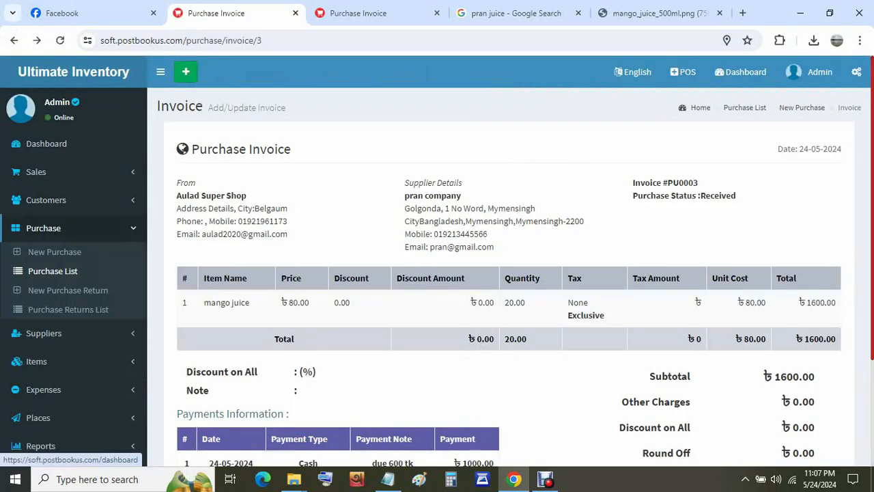
pyautogui.click(74, 72)
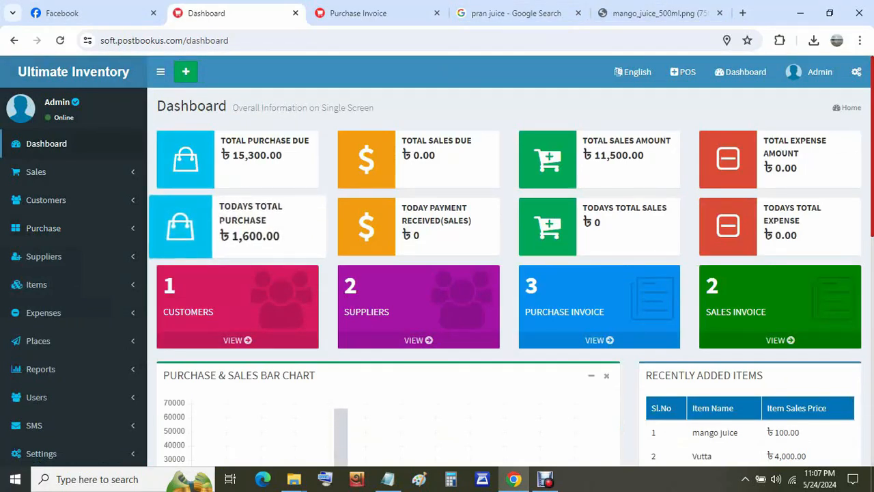
pyautogui.click(41, 171)
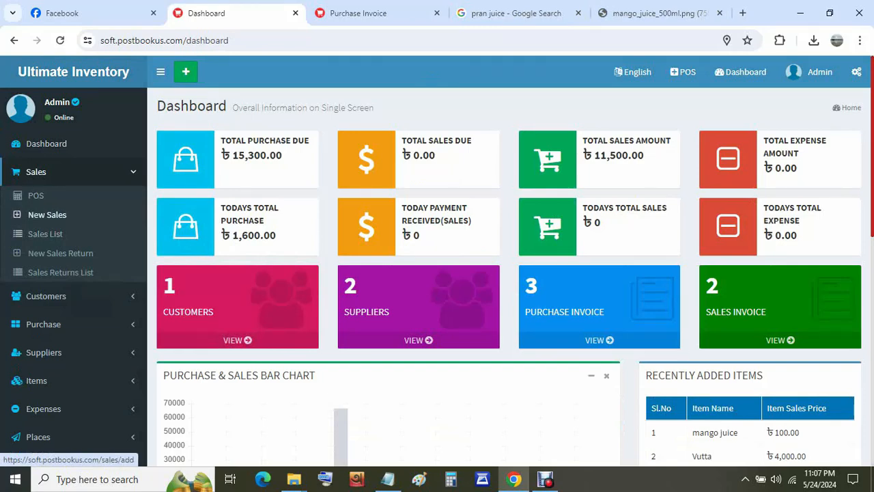
pyautogui.click(47, 214)
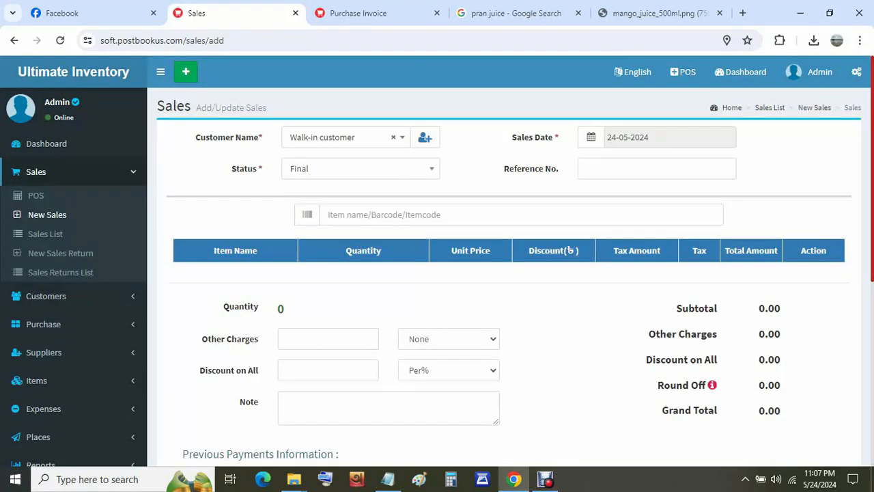
pyautogui.scroll(-5, 506, 273)
pyautogui.scroll(5, 506, 273)
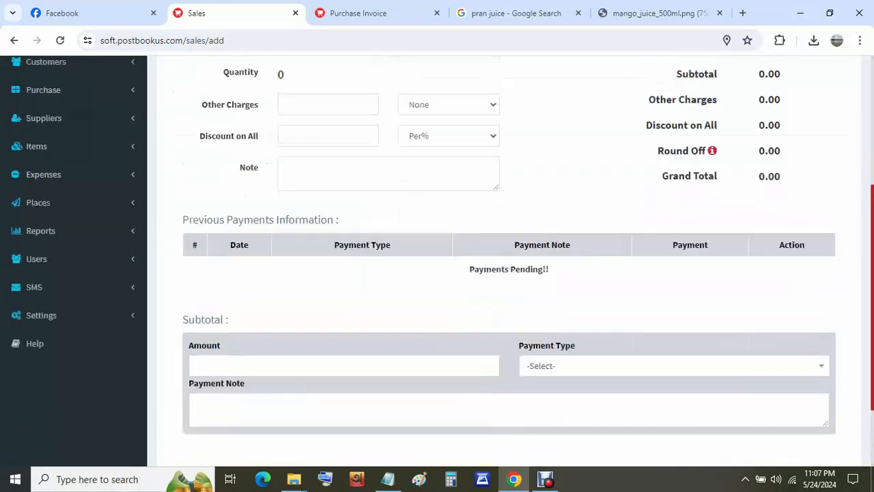
pyautogui.click(35, 196)
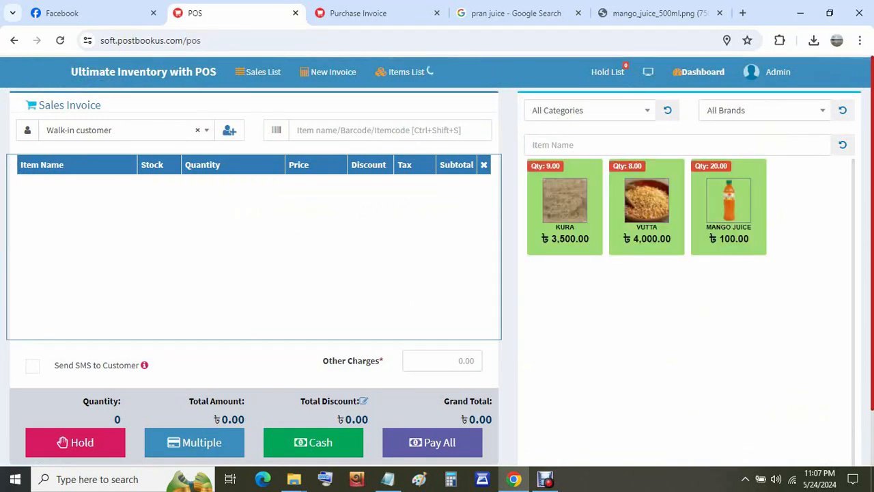
# - Add Mango Juice to the sale at quantity 5, totalling 500.00
pyautogui.click(729, 201)
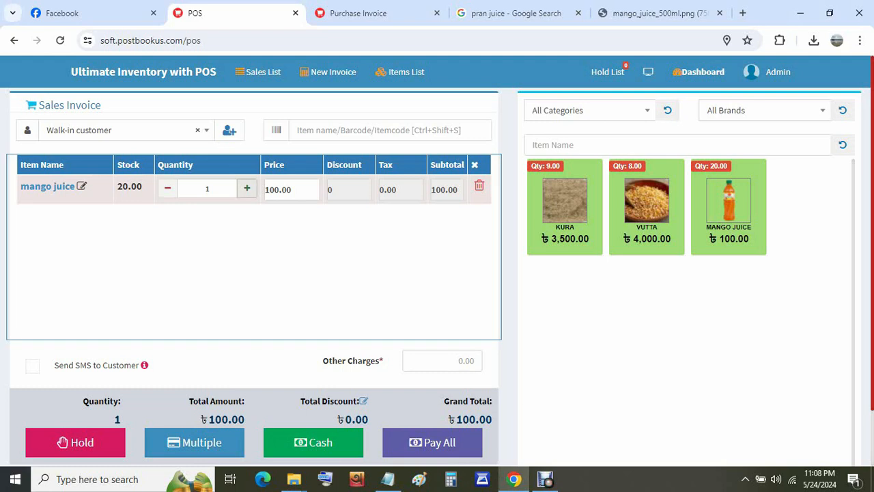
pyautogui.click(246, 189)
pyautogui.click(246, 188)
pyautogui.click(247, 189)
pyautogui.click(246, 189)
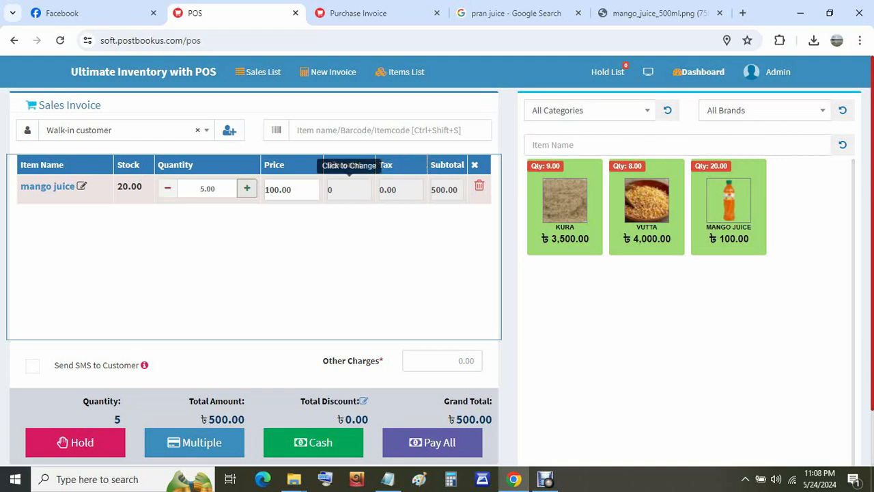
pyautogui.scroll(-1, 437, 259)
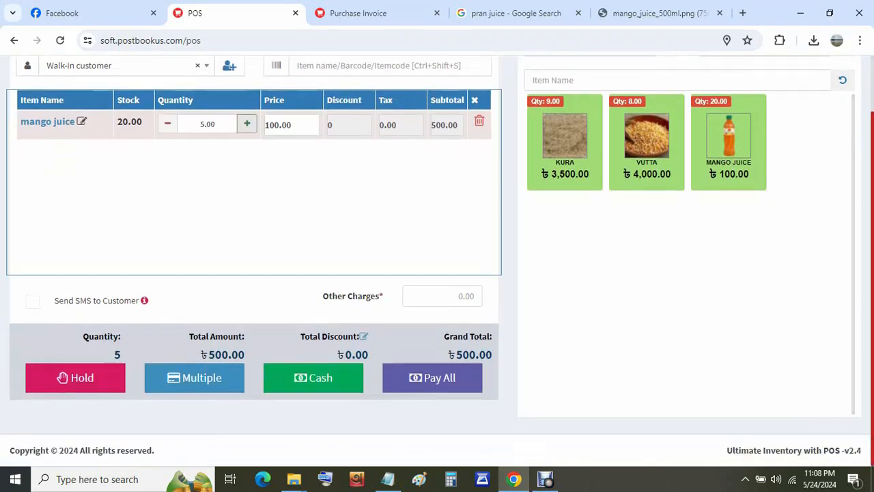
# - Take 800 cash for the 500.00 sale and save and print it, giving 300.00 change
pyautogui.click(313, 378)
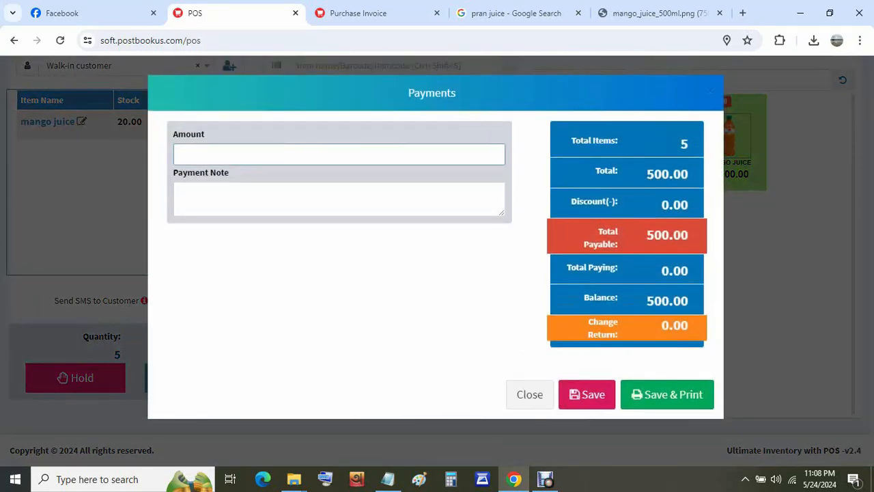
pyautogui.write('800')
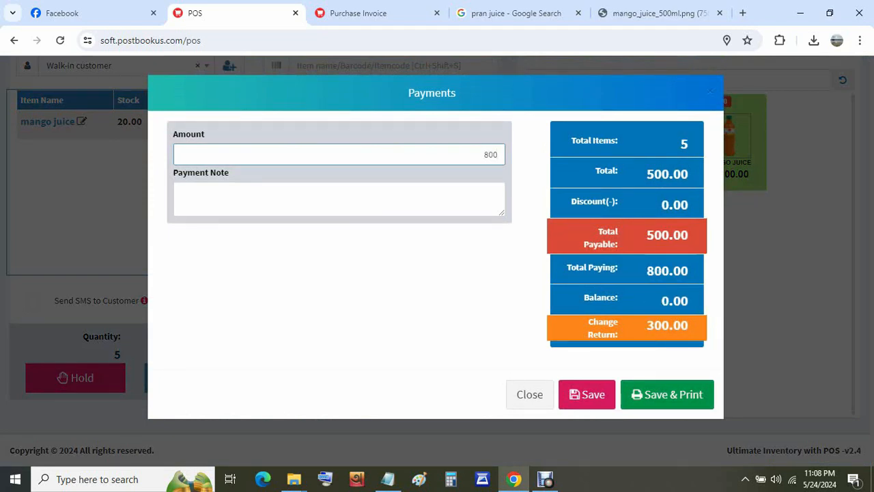
pyautogui.click(667, 395)
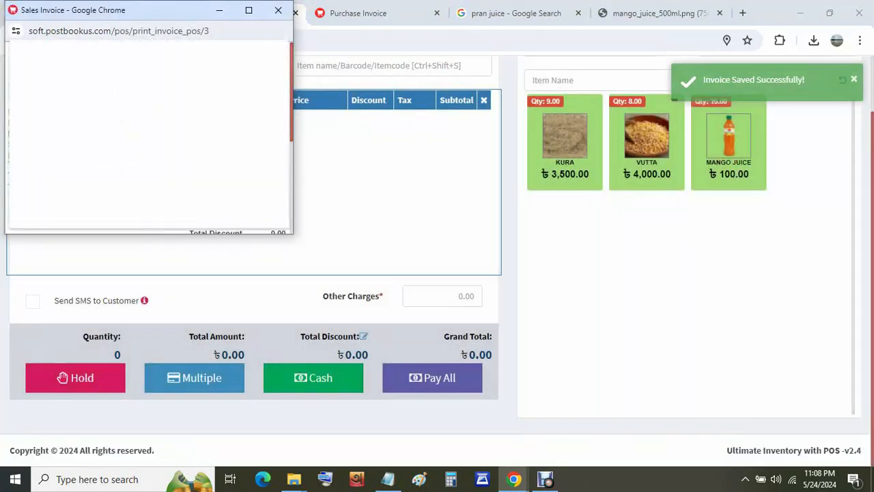
pyautogui.click(249, 10)
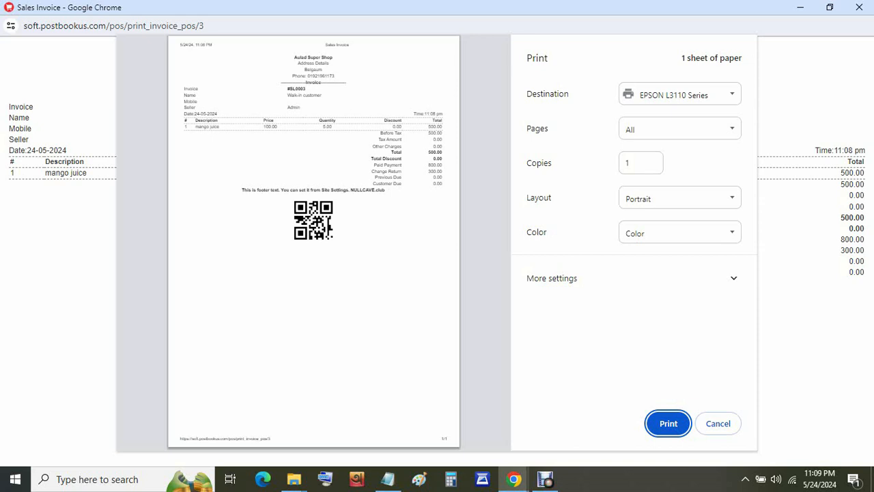
# - Cancel printing the SL0003 receipt and close its window
pyautogui.click(717, 424)
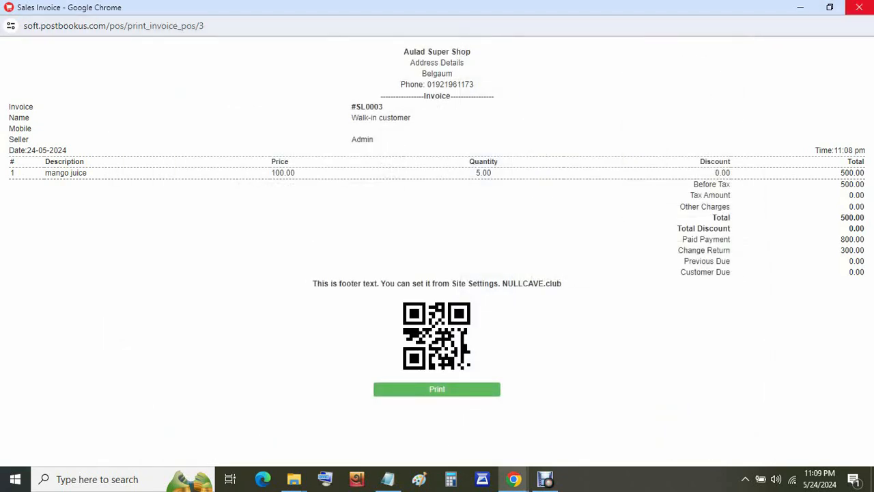
pyautogui.click(859, 7)
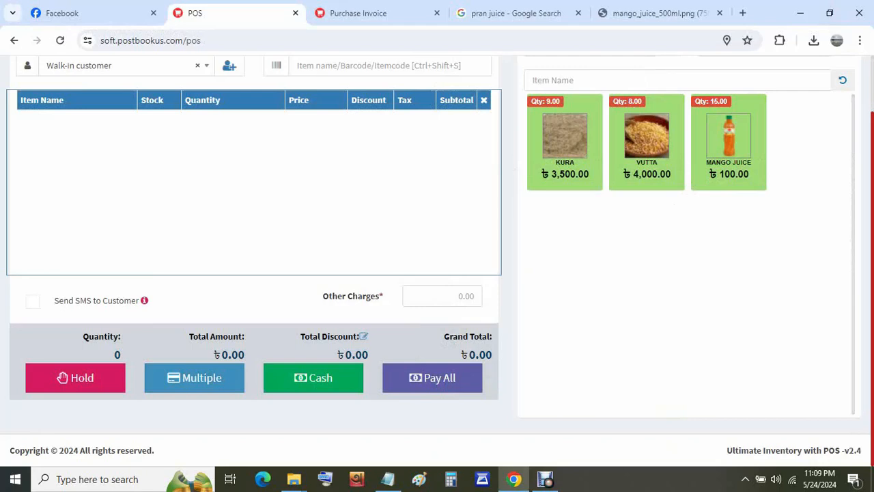
# - Review today's 500.00 sales on the dashboard, then open the Profit & Loss Report
pyautogui.scroll(1, 683, 205)
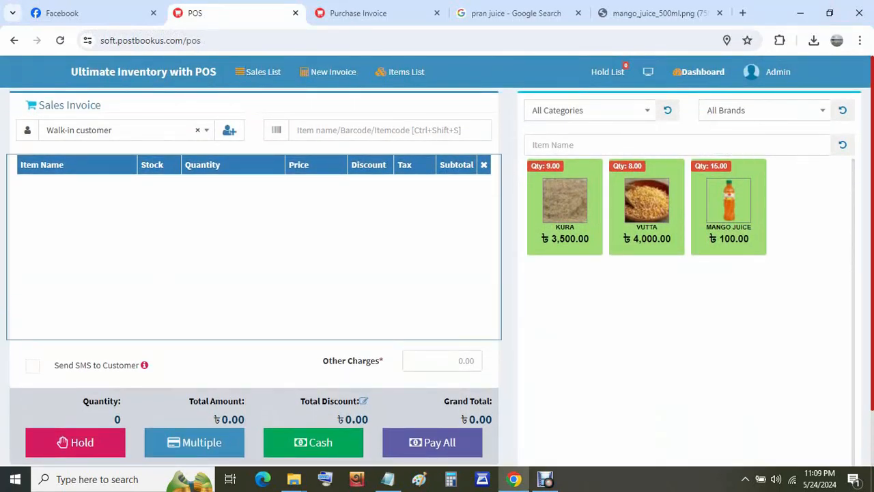
pyautogui.click(698, 72)
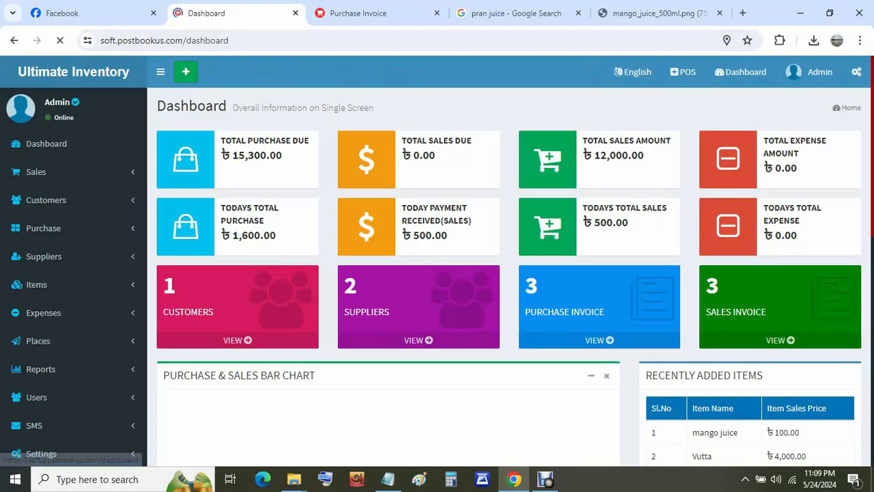
pyautogui.scroll(-1, 69, 229)
pyautogui.scroll(-1, 68, 229)
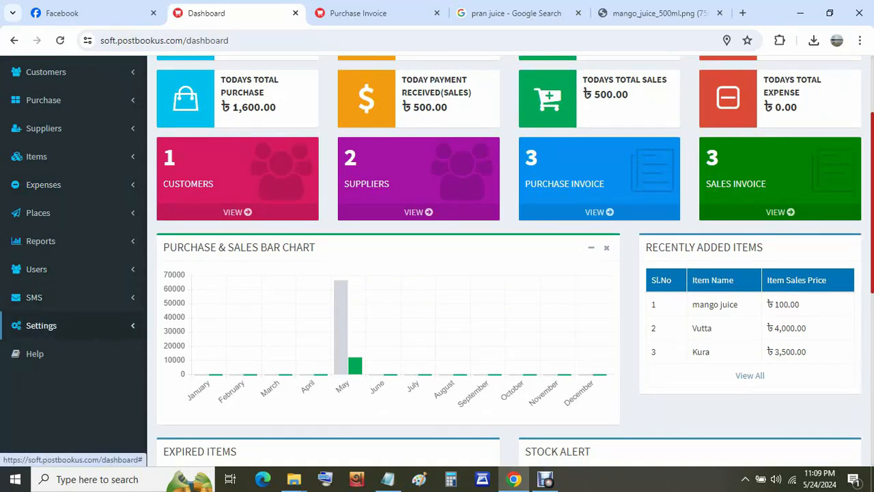
pyautogui.scroll(2, 41, 287)
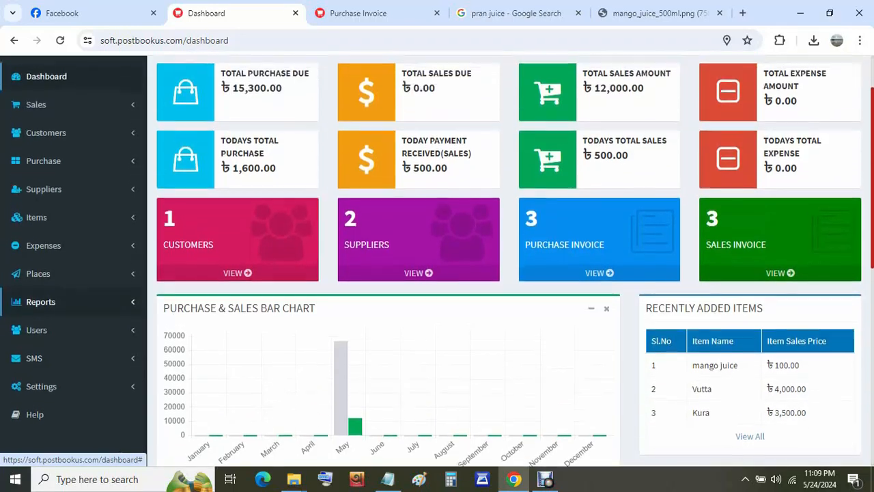
pyautogui.scroll(-1, 41, 229)
pyautogui.scroll(-1, 41, 232)
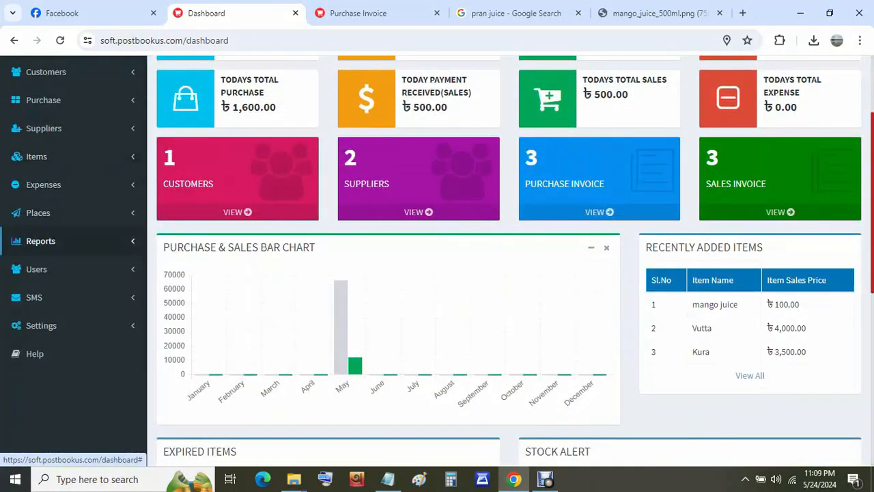
pyautogui.click(41, 240)
pyautogui.click(65, 264)
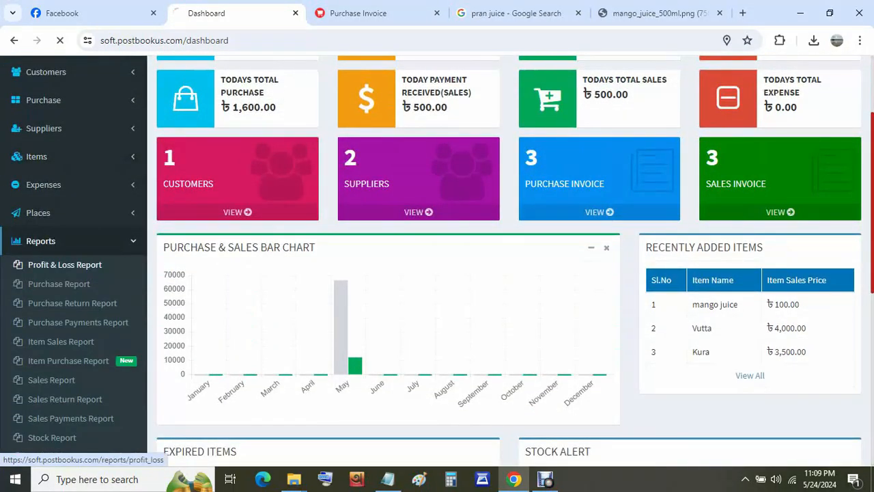
# - Highlight mango juice's 100.00 gross profit and totals in the Item Wise Profit table
pyautogui.scroll(-5, 41, 260)
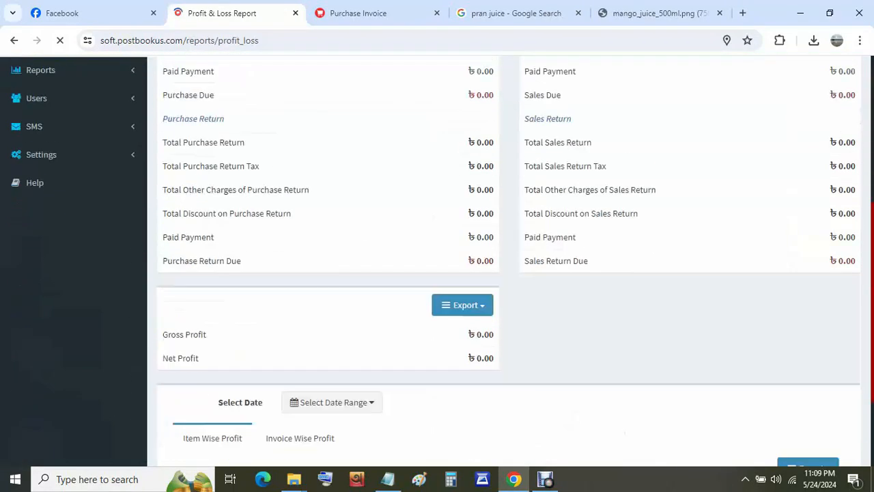
pyautogui.scroll(6, 327, 324)
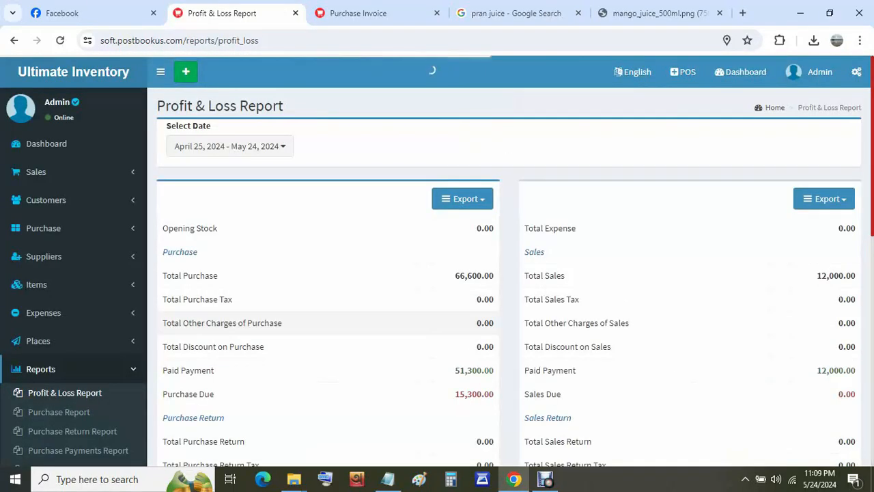
pyautogui.scroll(-4, 328, 324)
pyautogui.scroll(-4, 509, 261)
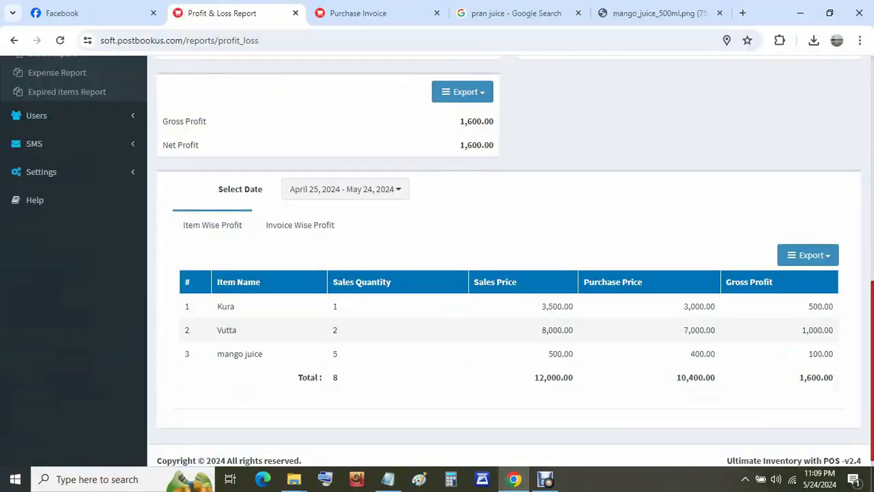
pyautogui.scroll(-1, 508, 261)
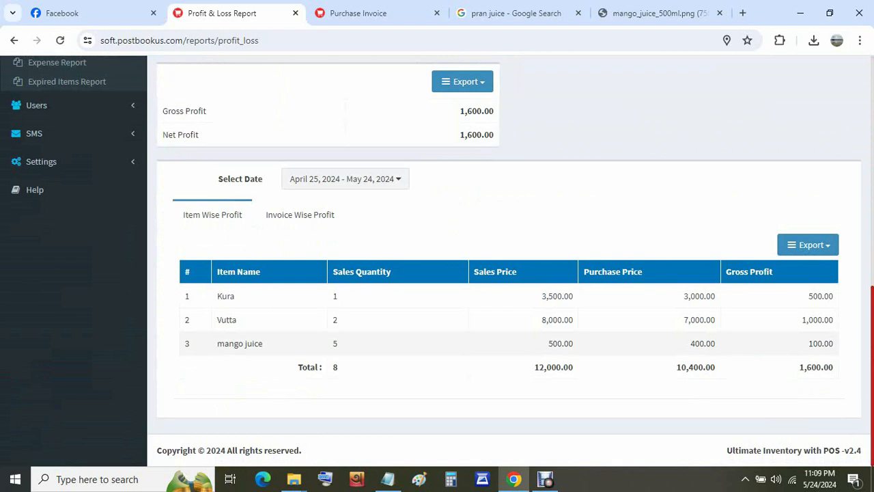
pyautogui.moveTo(809, 343); pyautogui.dragTo(834, 368)
pyautogui.click(820, 347)
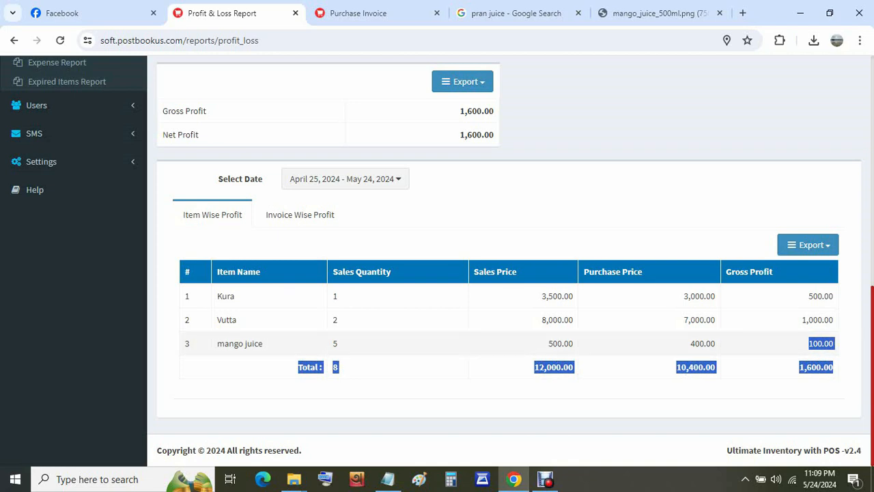
pyautogui.click(818, 346)
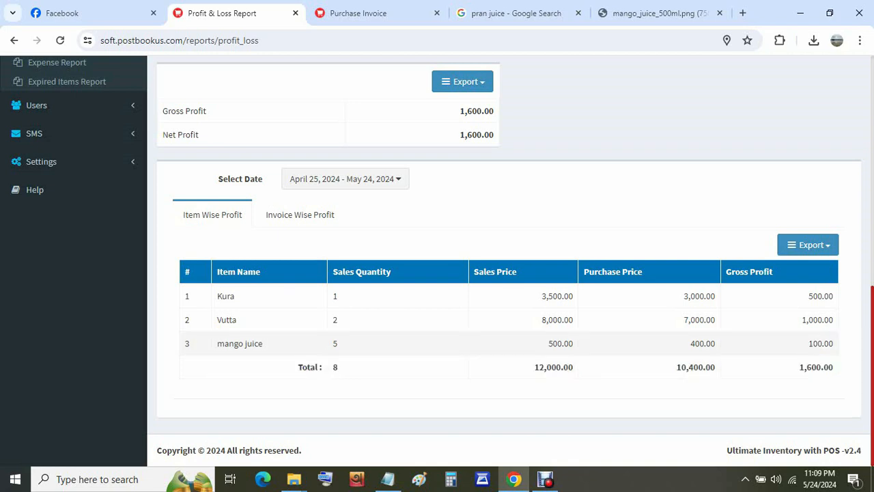
pyautogui.moveTo(809, 344); pyautogui.dragTo(834, 369)
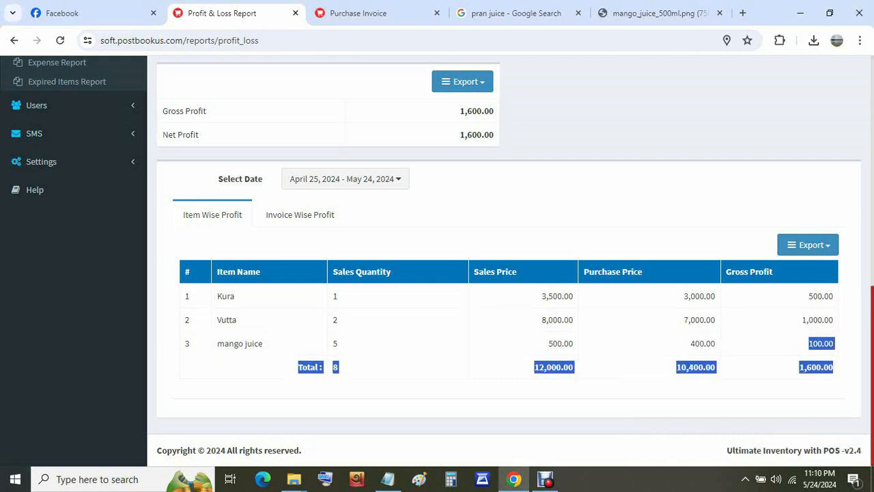
pyautogui.click(545, 378)
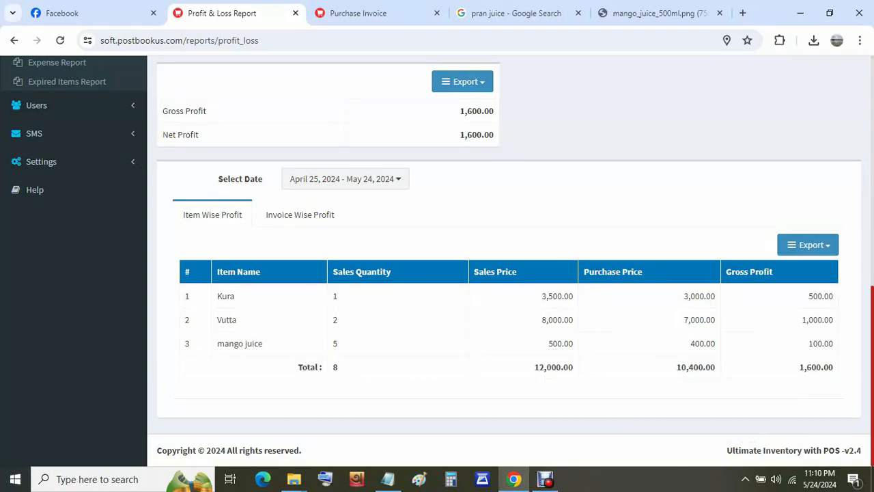
# - Open the Company Profile page under Settings
pyautogui.scroll(7, 437, 259)
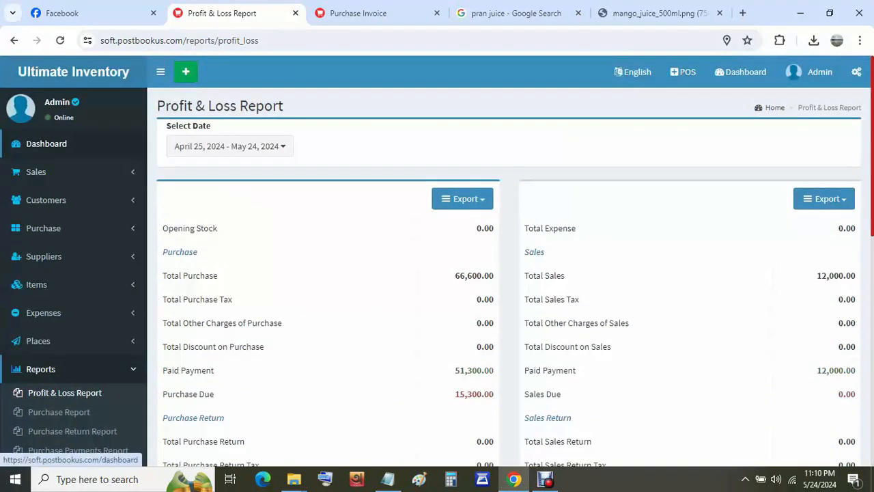
pyautogui.scroll(-4, 437, 259)
pyautogui.scroll(-3, 55, 306)
pyautogui.scroll(2, 55, 304)
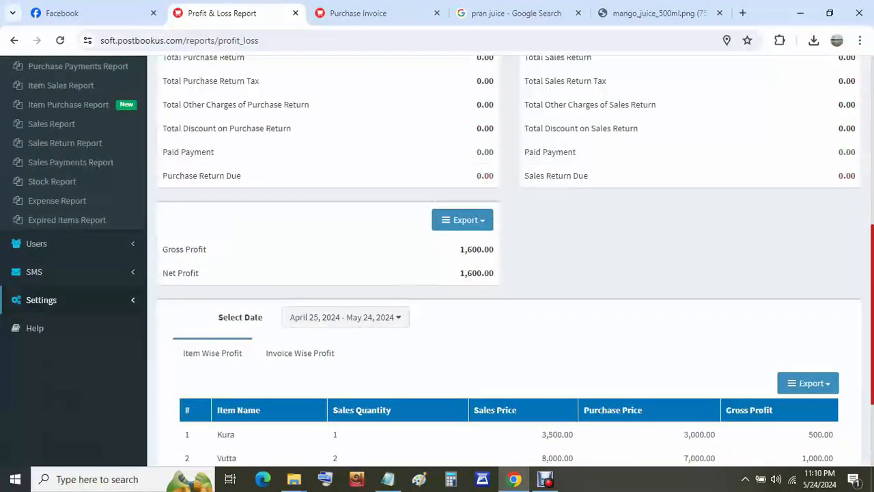
pyautogui.click(42, 300)
pyautogui.scroll(2, 41, 273)
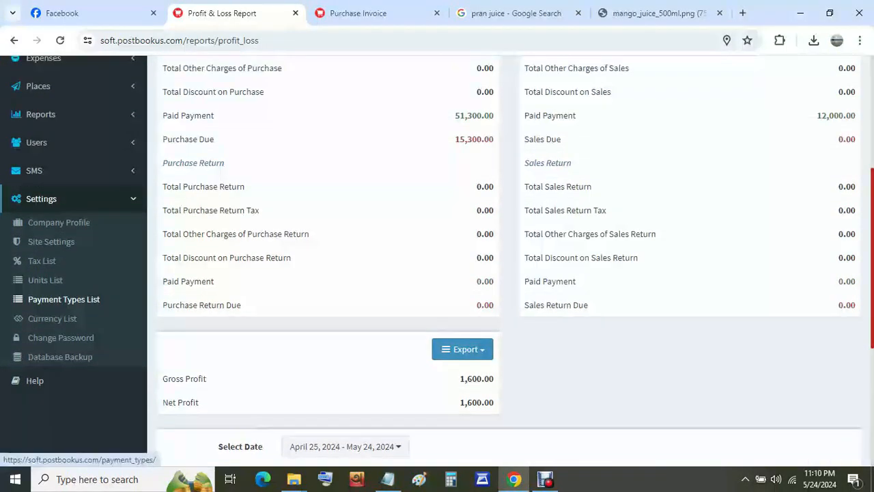
pyautogui.click(58, 222)
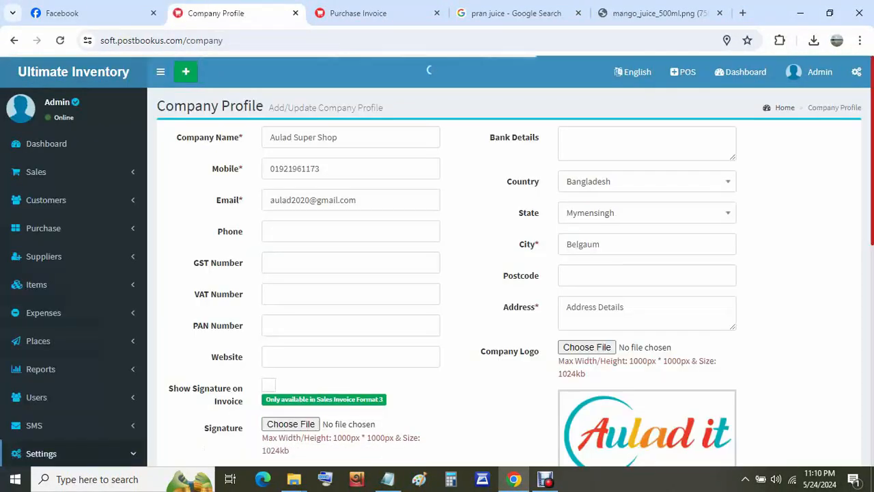
# - View the Site Settings page and the Currency List
pyautogui.scroll(-4, 52, 242)
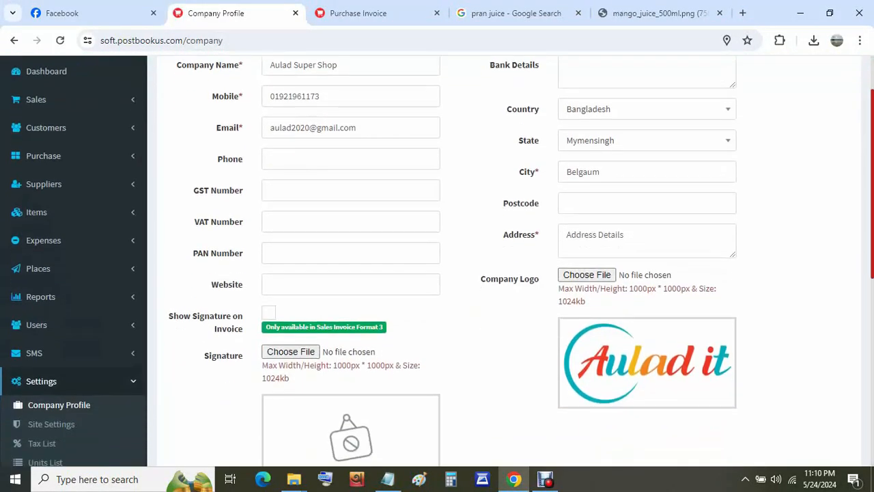
pyautogui.click(52, 239)
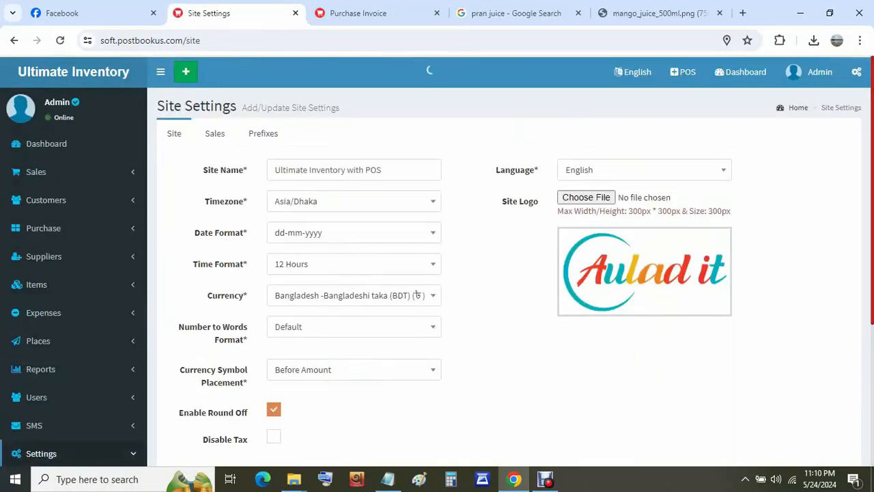
pyautogui.scroll(-3, 437, 261)
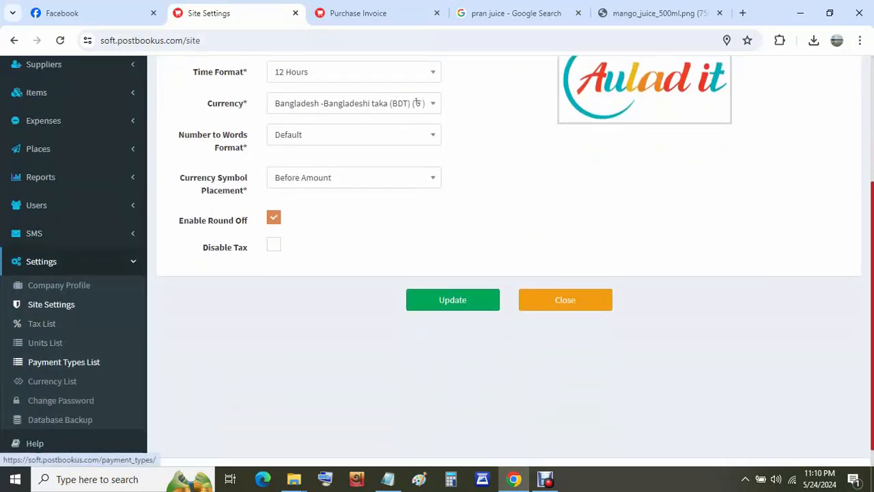
pyautogui.click(52, 381)
# - Review the two-user Users List and bring up a blank Create User form
pyautogui.scroll(-1, 41, 280)
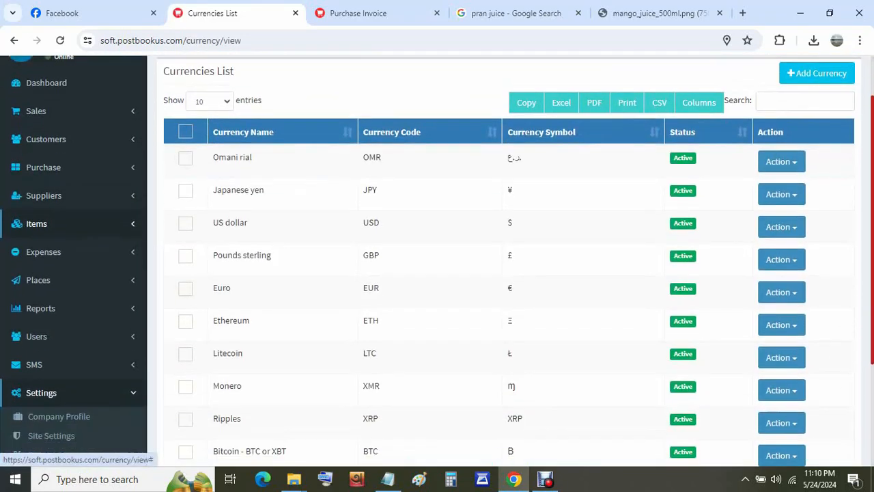
pyautogui.click(41, 332)
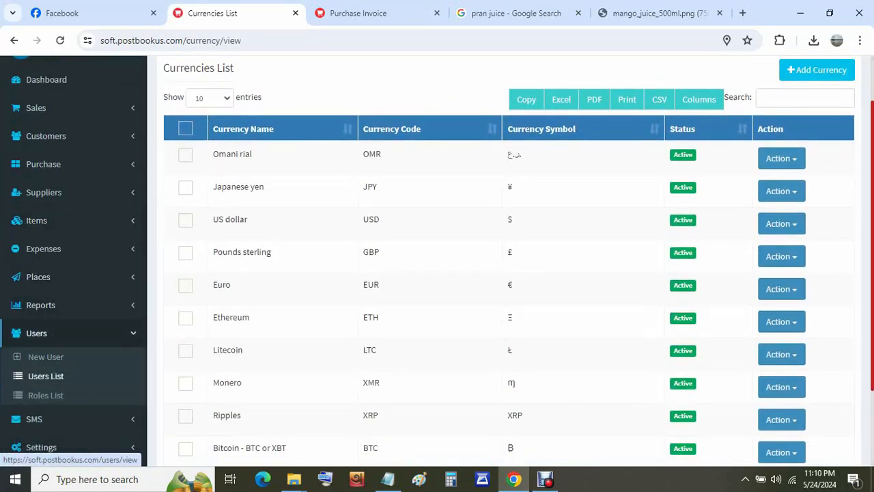
pyautogui.click(46, 375)
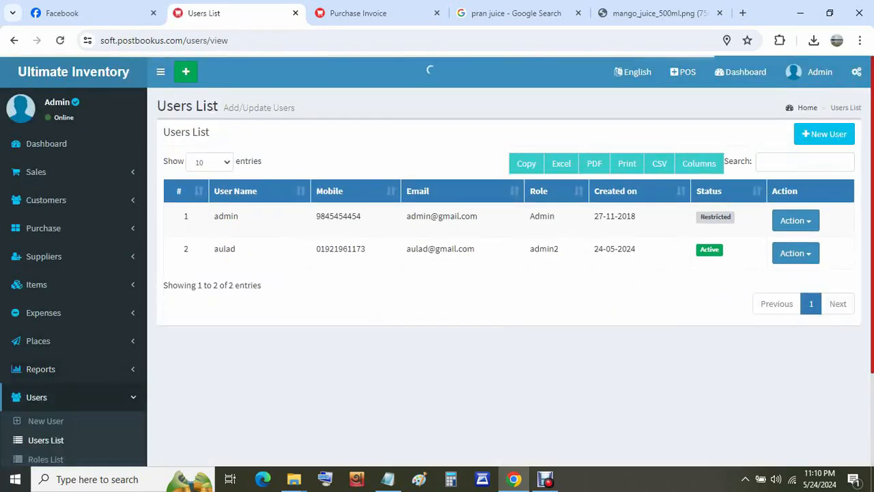
pyautogui.scroll(-2, 41, 284)
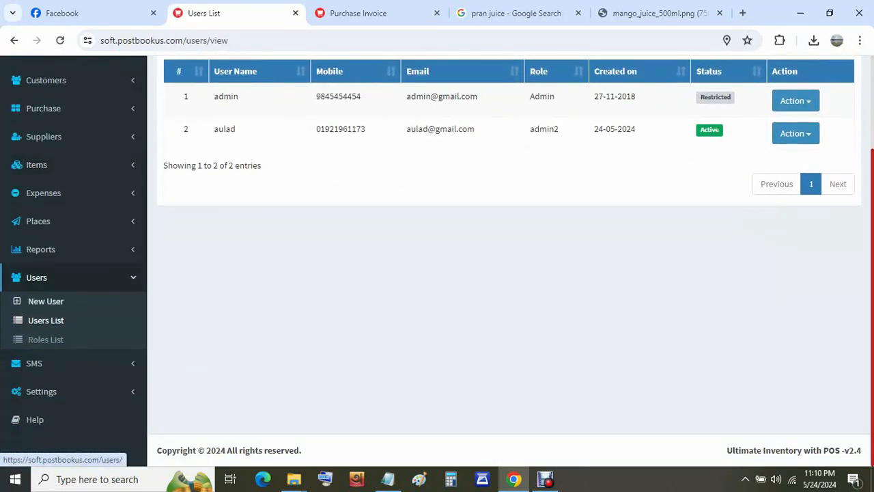
pyautogui.click(46, 301)
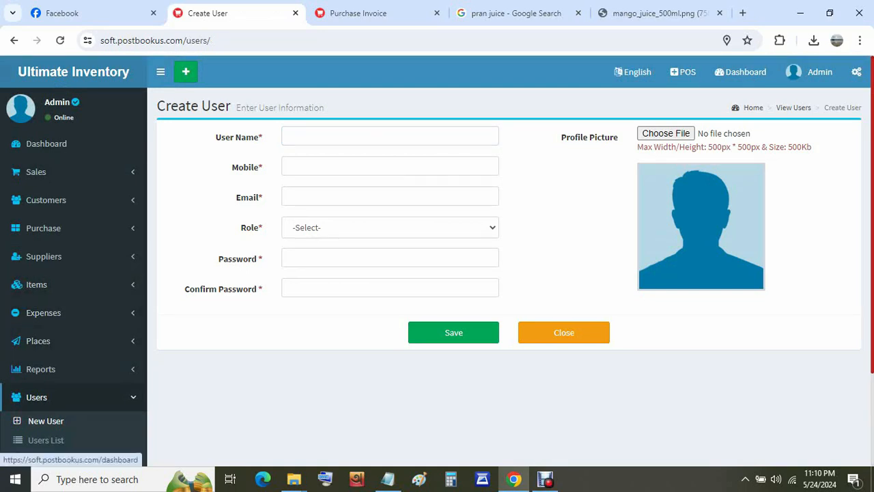
# - Return to the Dashboard, browse its tiles and chart, and expand the SMS and Reports menus
pyautogui.click(73, 72)
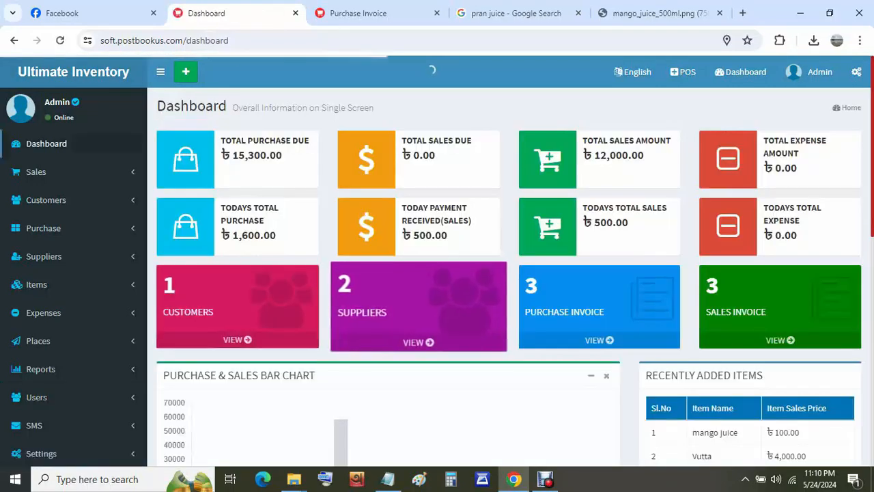
pyautogui.scroll(-4, 437, 260)
pyautogui.scroll(3, 68, 297)
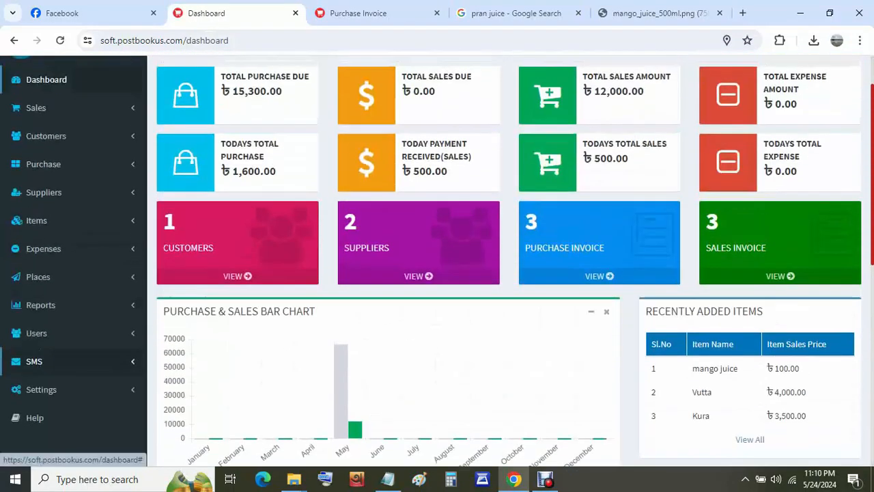
pyautogui.scroll(-1, 68, 297)
pyautogui.click(68, 297)
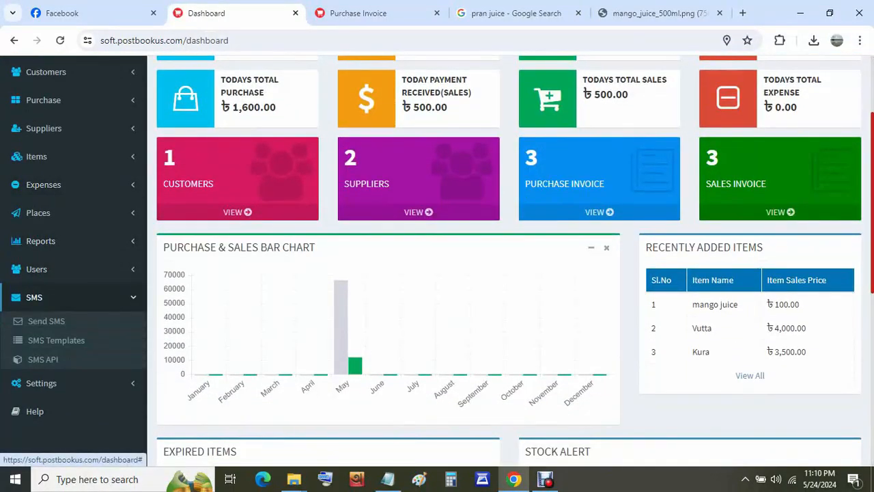
pyautogui.click(41, 240)
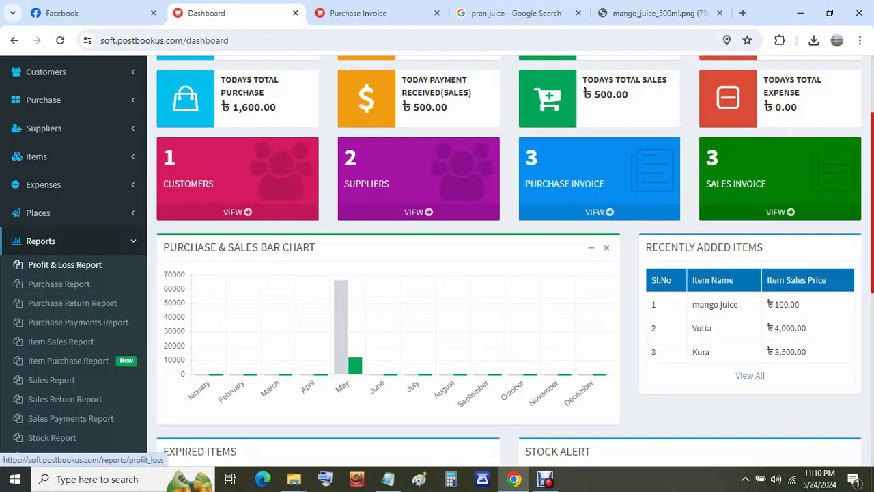
pyautogui.scroll(-1, 65, 265)
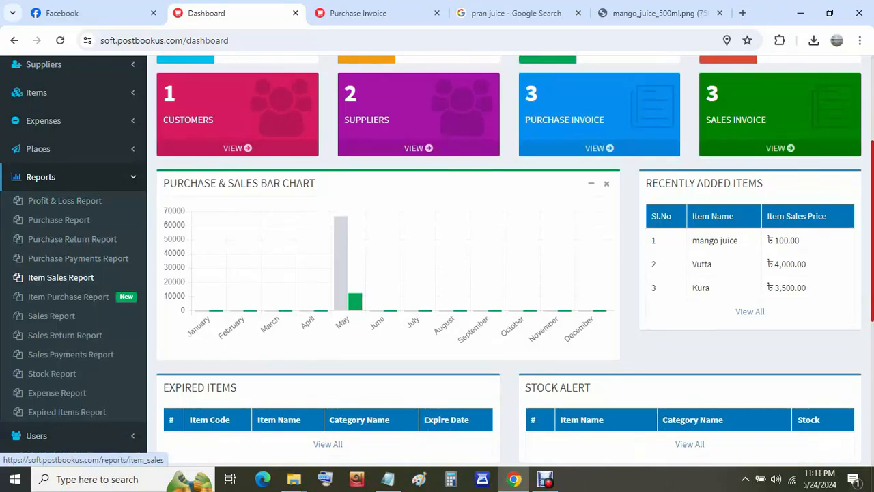
pyautogui.scroll(-1, 68, 277)
pyautogui.scroll(4, 68, 277)
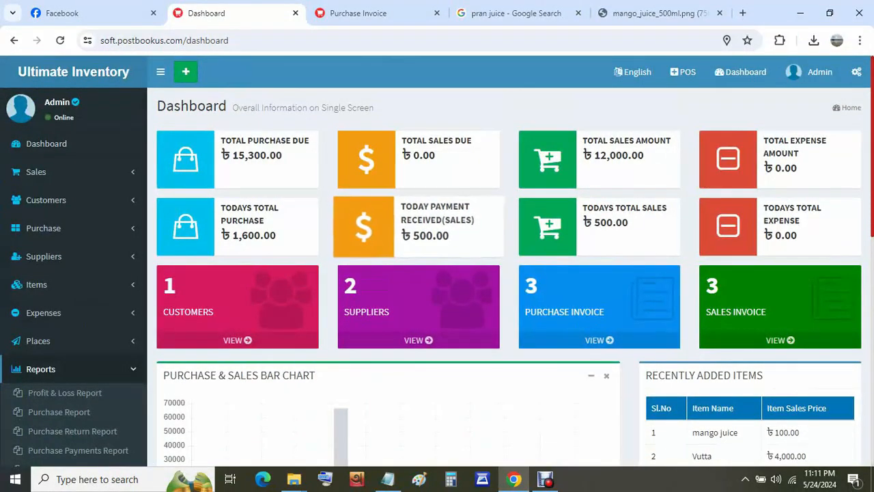
# - Reload the dashboard showing today's sales of 500.00, then stop the screen recording
pyautogui.click(46, 143)
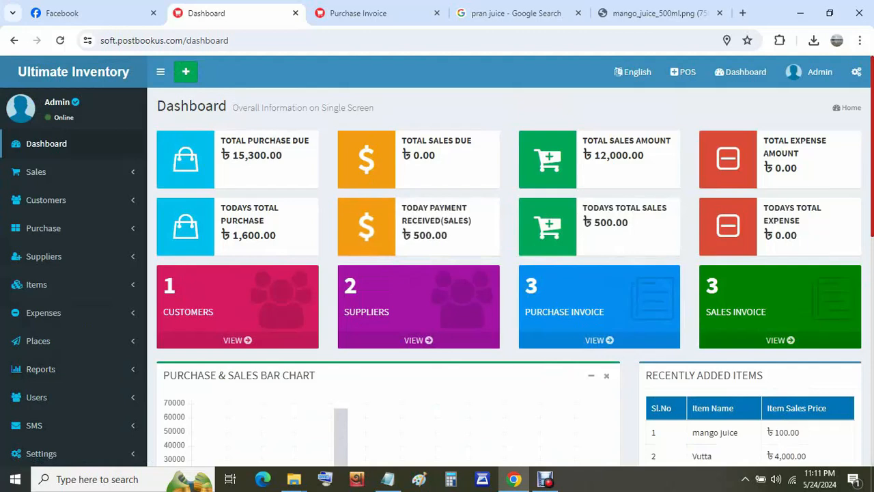
pyautogui.scroll(-2, 509, 273)
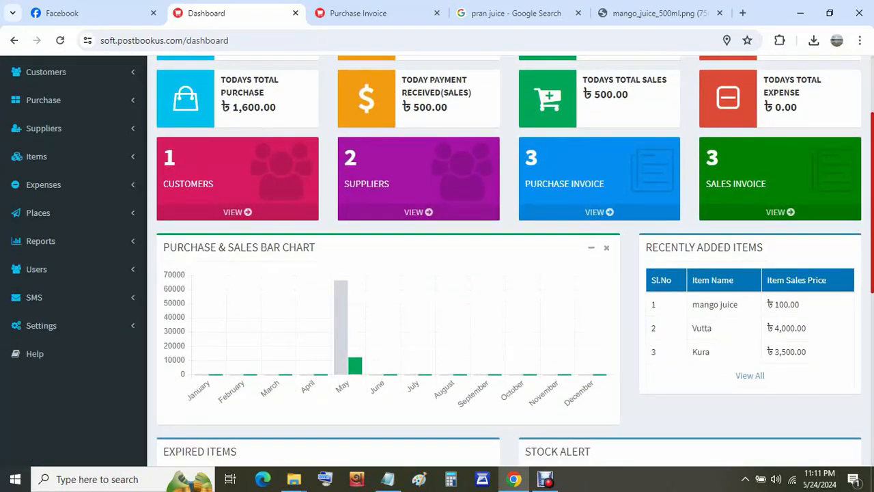
pyautogui.scroll(2, 508, 273)
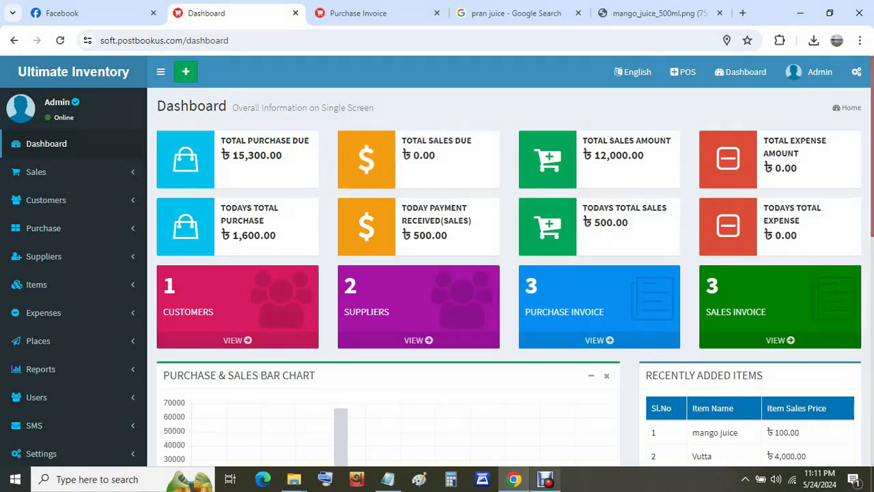
pyautogui.click(545, 480)
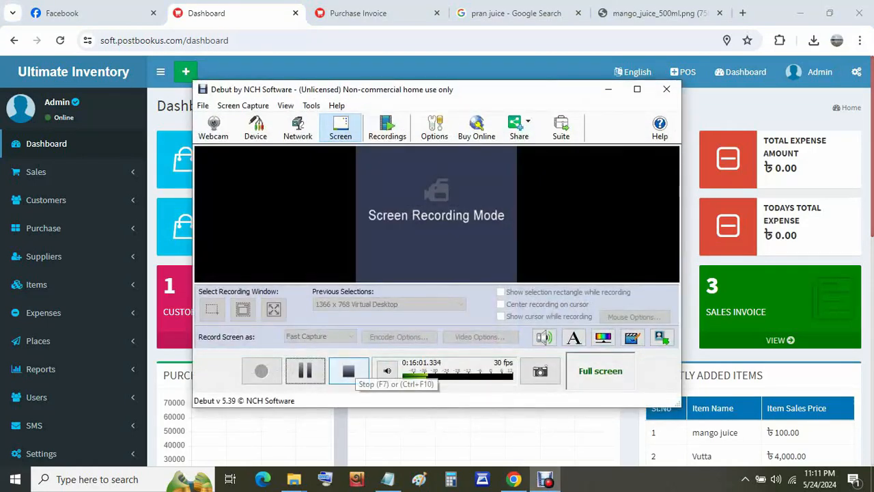
pyautogui.click(348, 370)
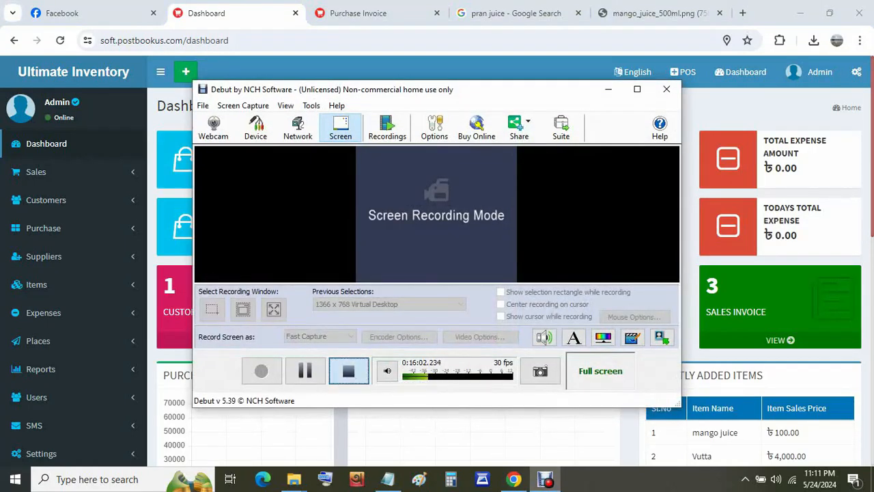